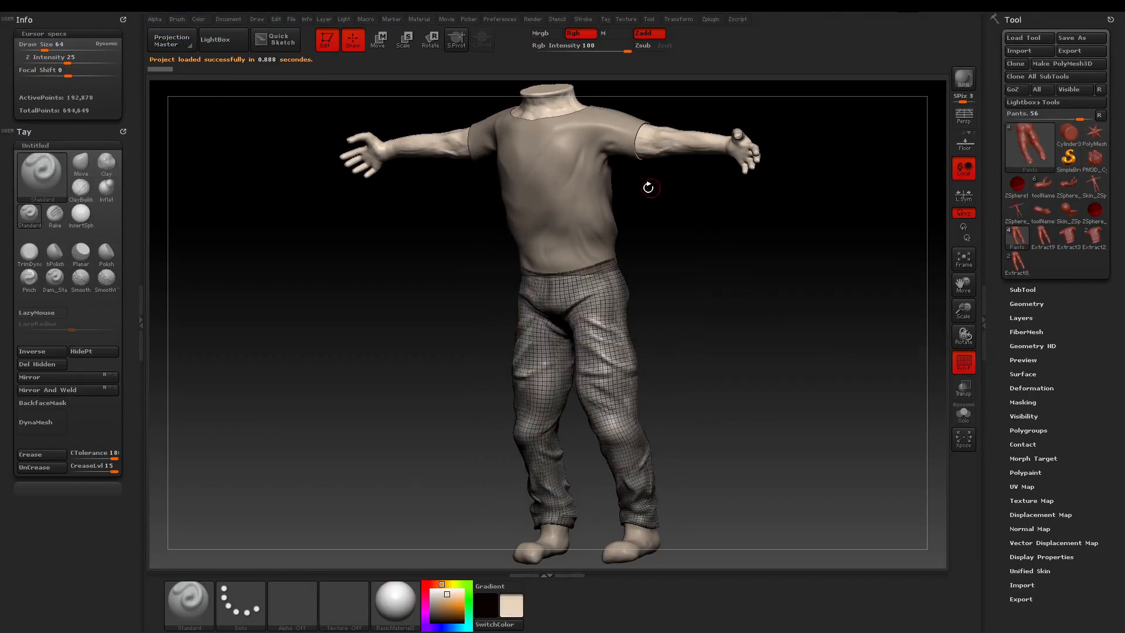
- Select the shirt subtool and examine its polygroups and wireframe around the torso and sleeves
alt+click(573, 214)
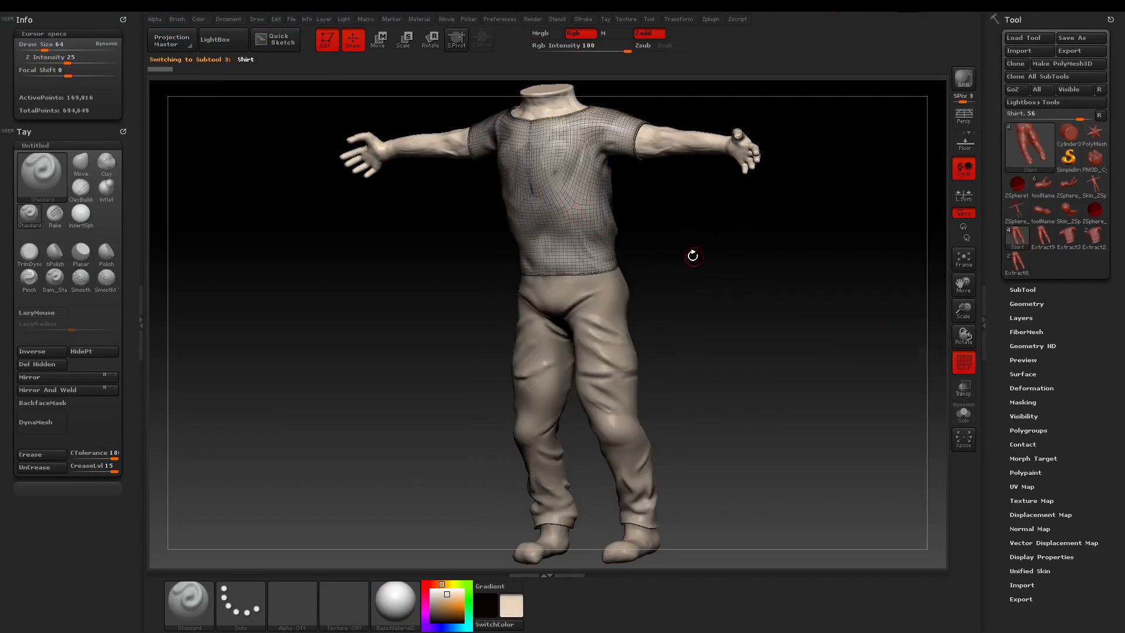
key(ctrl)
drag(715, 207, 733, 289)
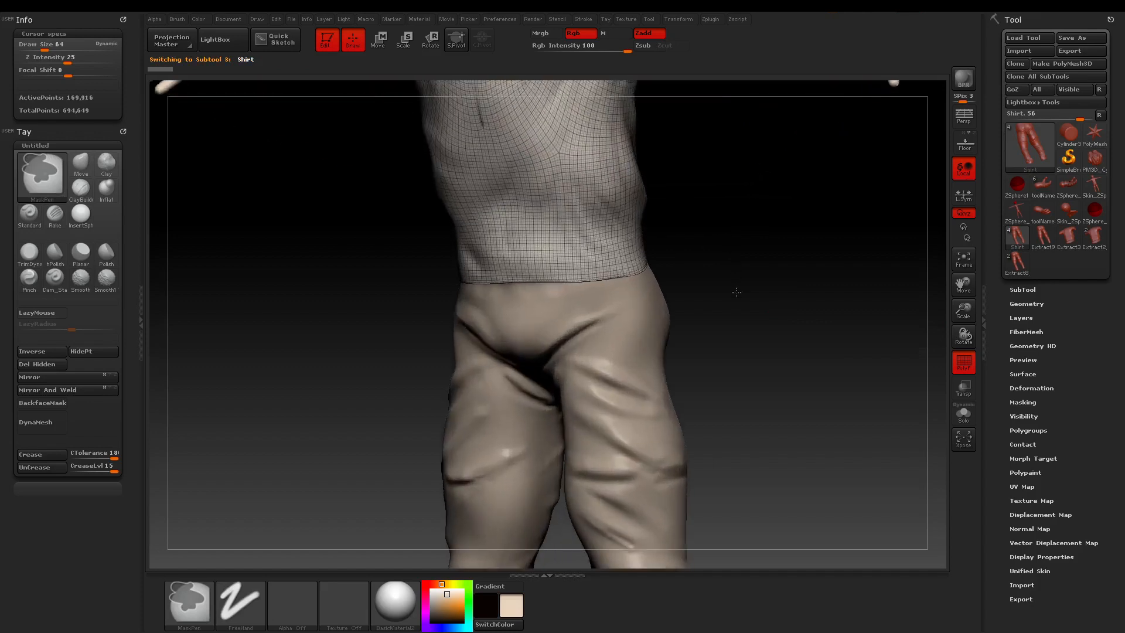
mouse_move(767, 188)
alt+mouse_down()
mouse_move(750, 437)
mouse_move(739, 430)
alt+mouse_up()
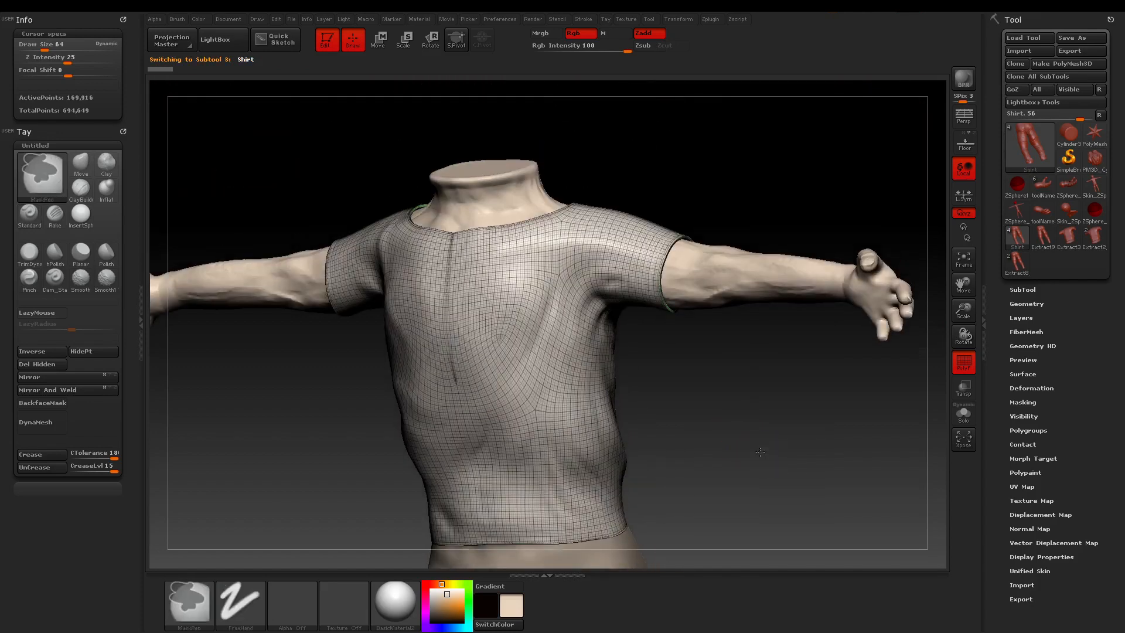
shift+drag(739, 436, 932, 380)
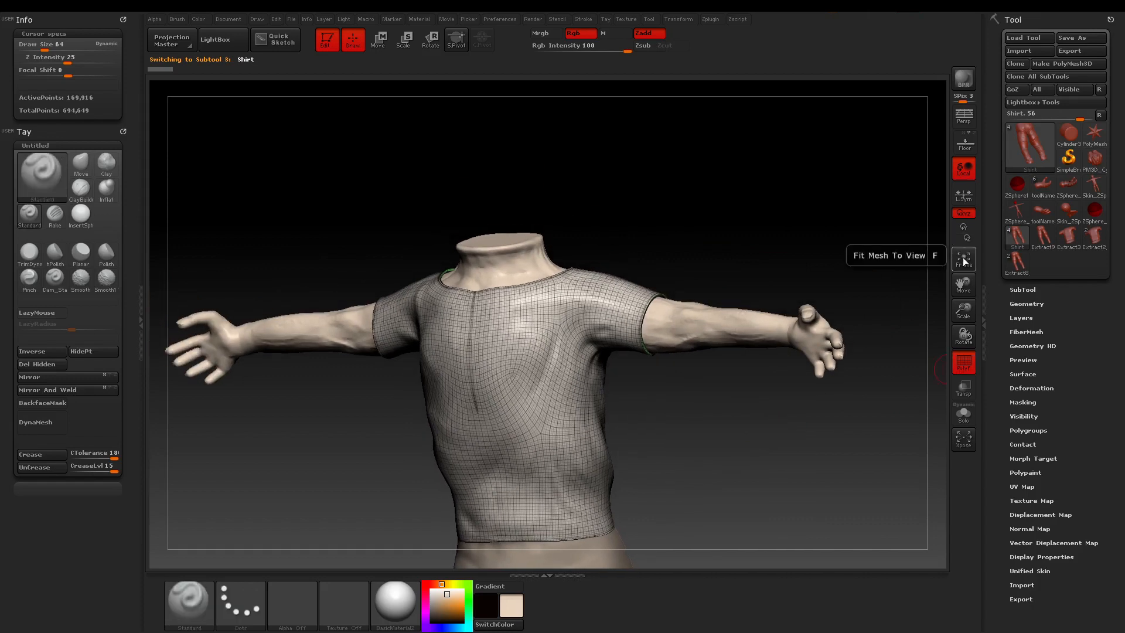
- Select the body subtool, turn off the polyframe display and fit the whole figure in view
alt+click(702, 319)
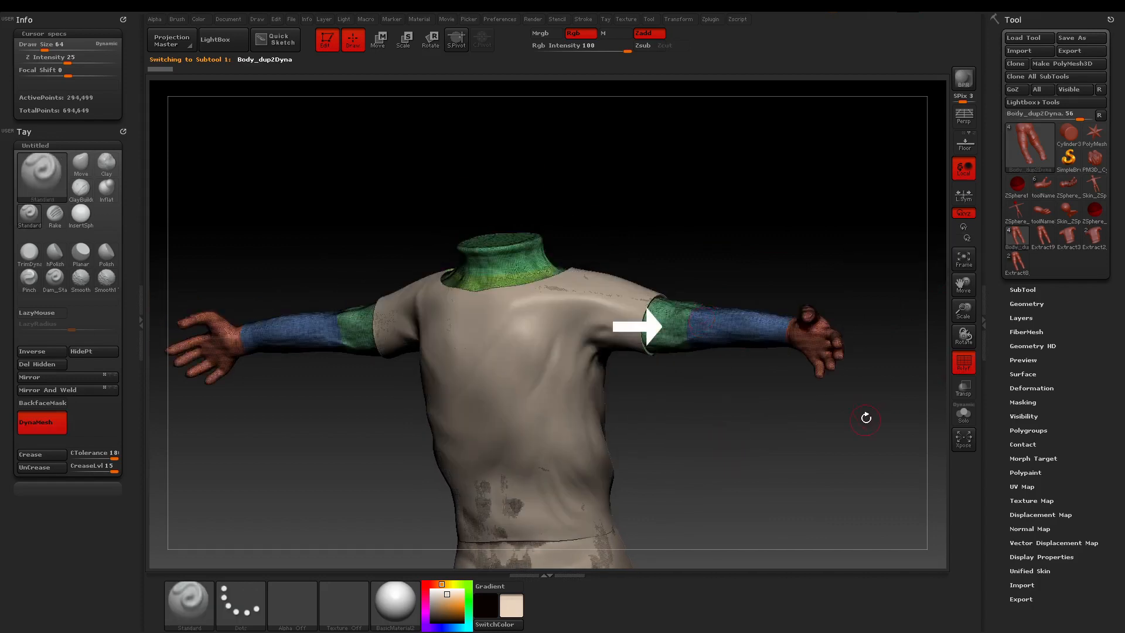
click(965, 365)
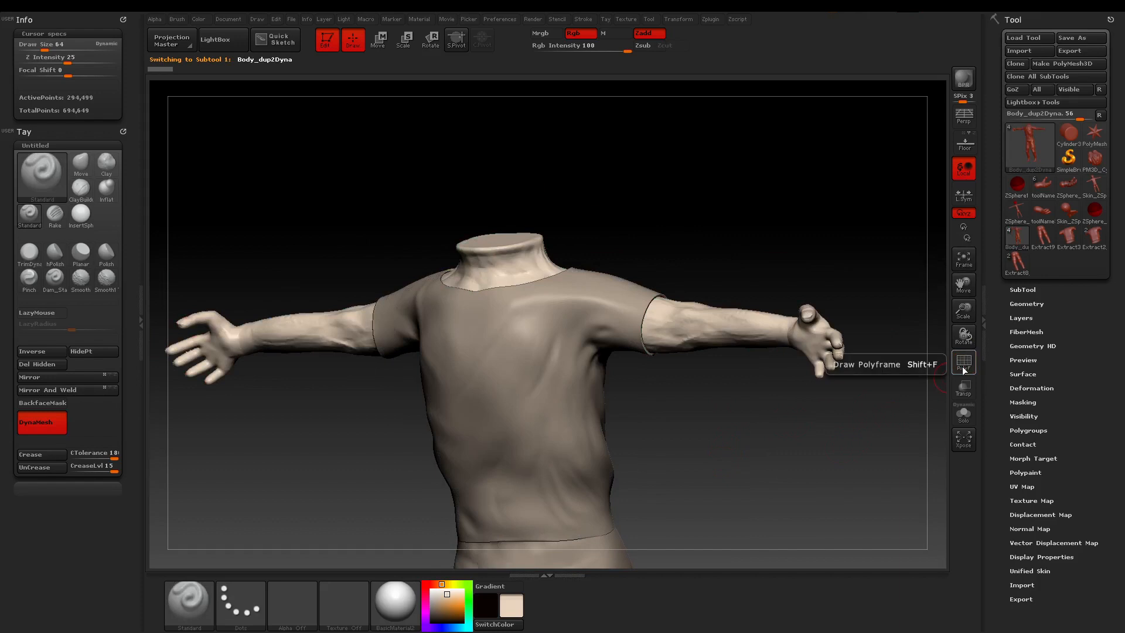
click(964, 263)
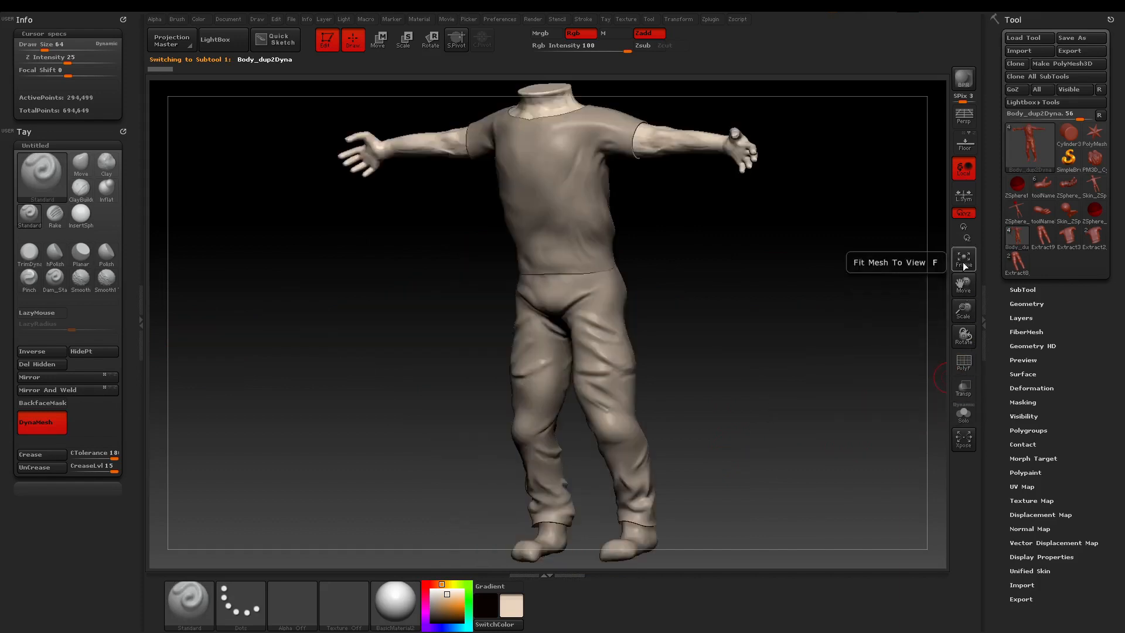
- Assign a single polygroup to the body subtool and another to the Boots subtool using GroupVisible, with the polyframe shown
click(1024, 289)
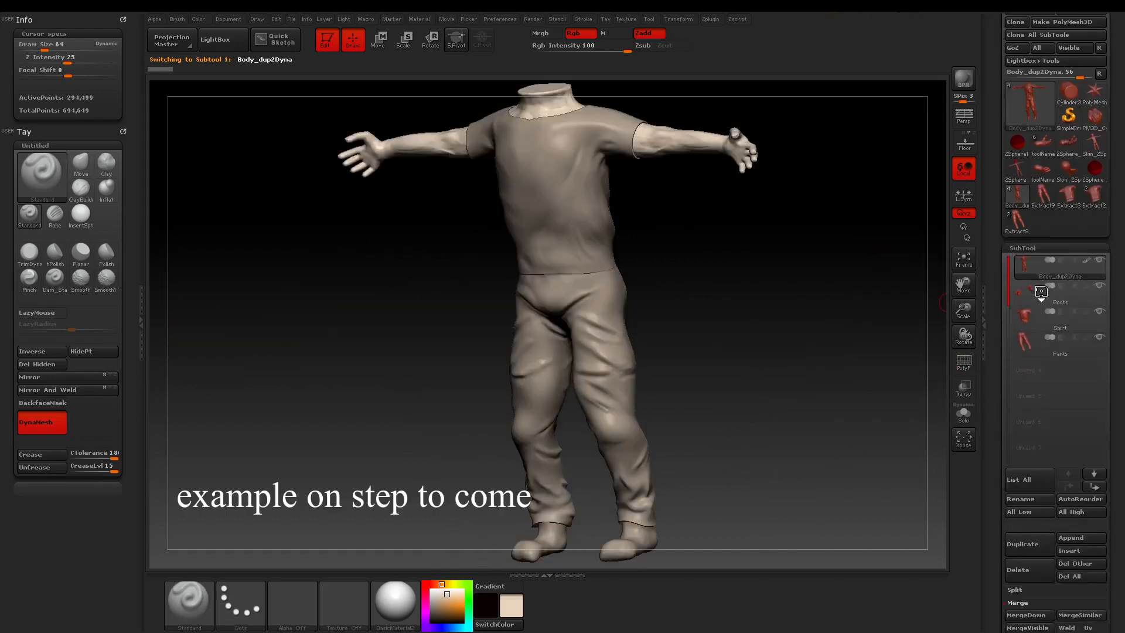
scroll(1113, 348, down, 6)
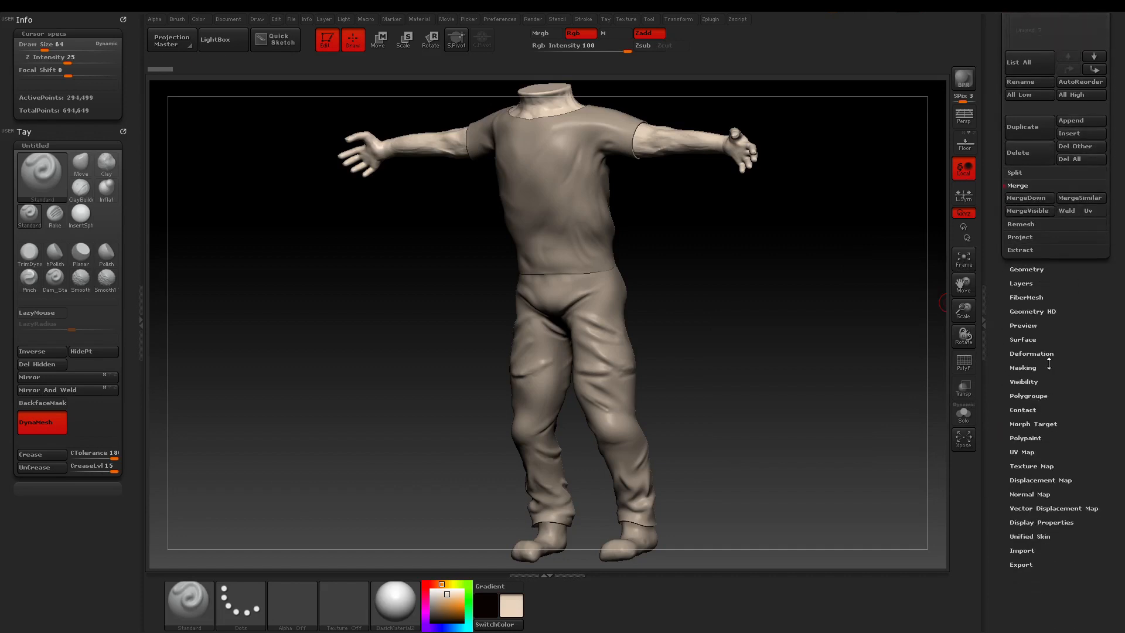
click(1028, 396)
click(1039, 484)
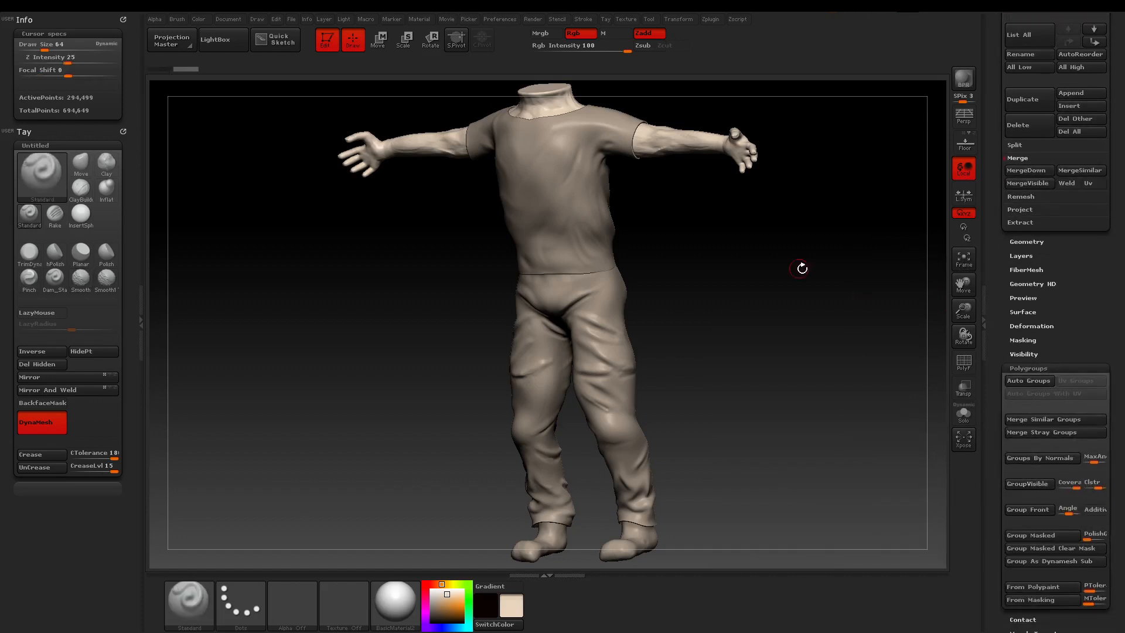
key(shift+f)
scroll(1097, 336, down, 3)
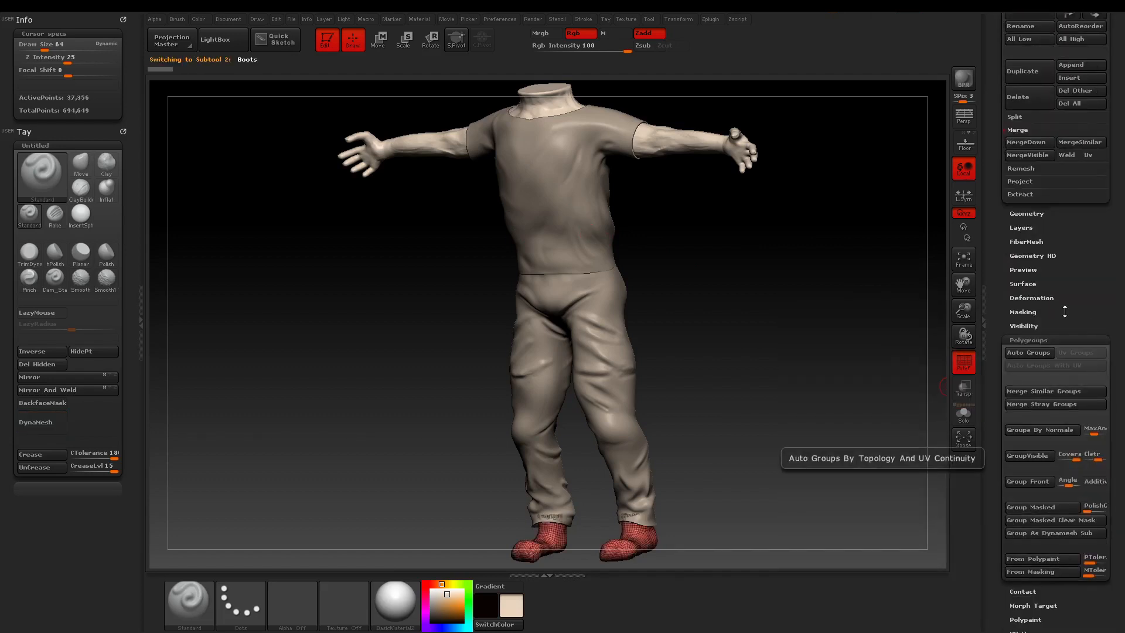
click(1028, 442)
- Use GroupVisible to give the bust's PM3D_Sphere3D, Headstrap and Helmetstraps subtools one polygroup each
scroll(1055, 293, up, 8)
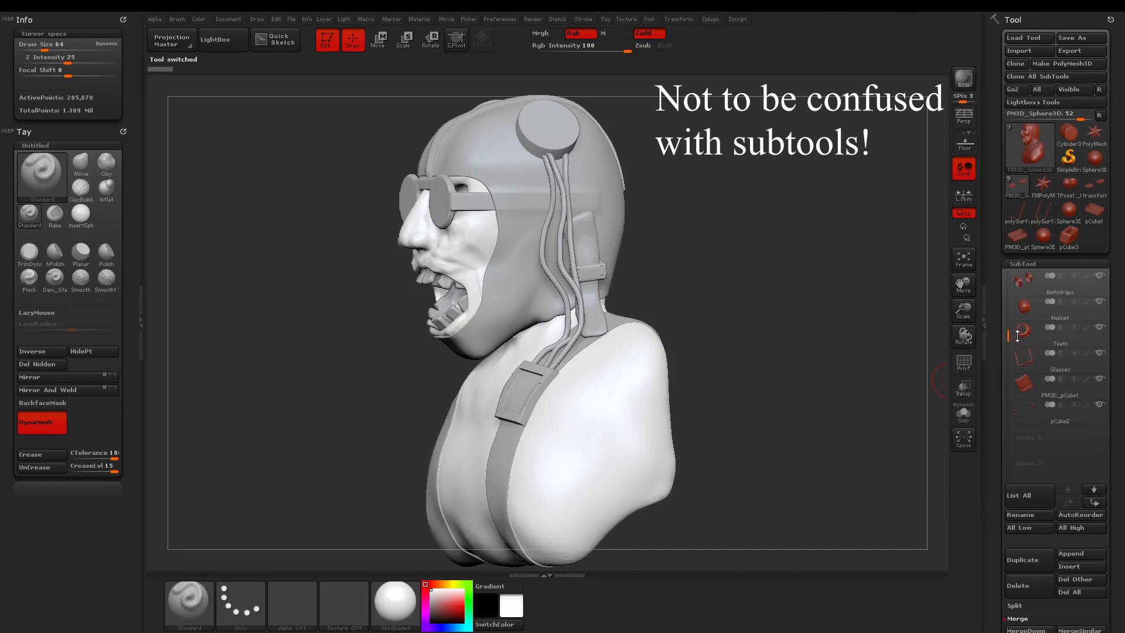
scroll(1018, 335, down, 10)
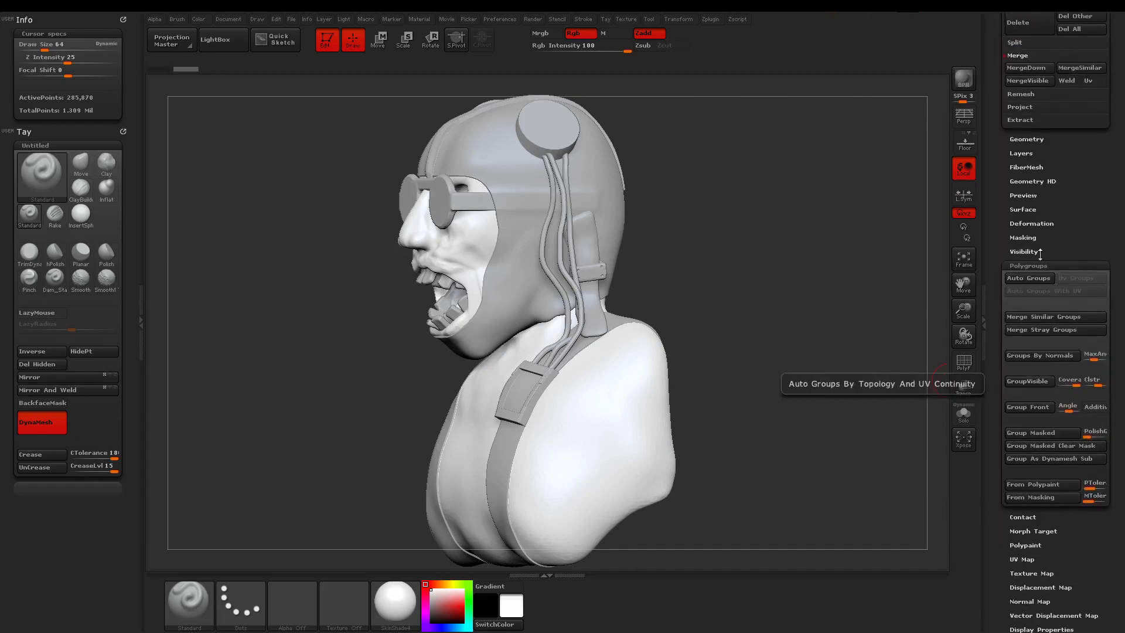
click(1060, 227)
drag(1043, 88, 1061, 509)
click(1030, 262)
click(1060, 177)
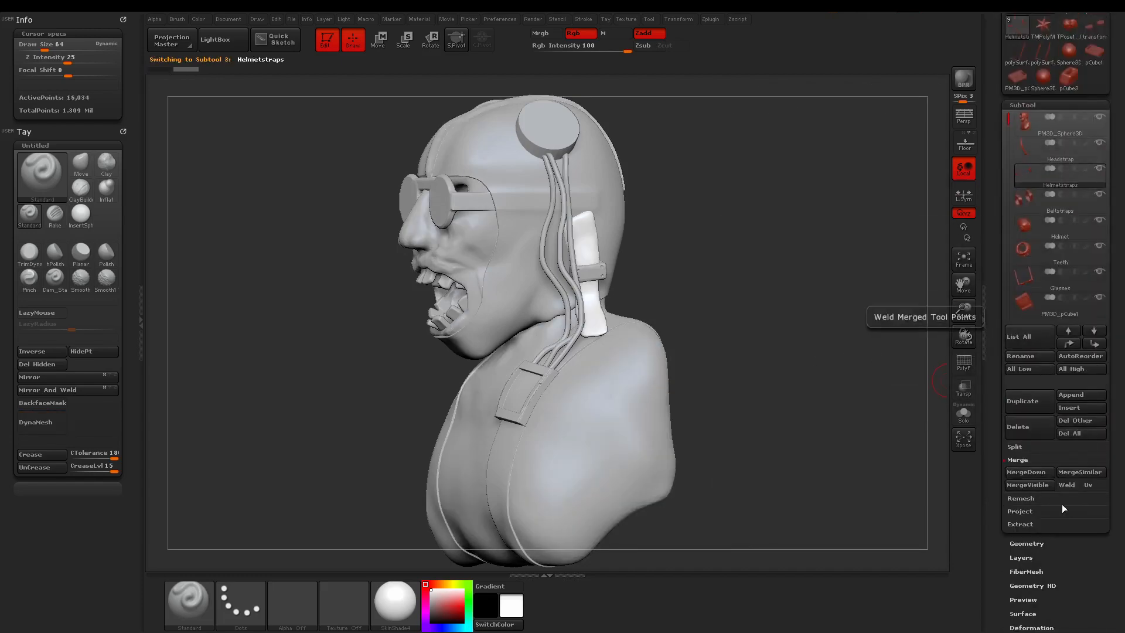
drag(1064, 563, 1064, 268)
click(1043, 491)
- Show the polyframe and give the Beltstraps and Helmet subtools one polygroup each with GroupVisible
click(964, 363)
drag(1062, 146, 1062, 384)
click(1060, 146)
drag(1066, 594, 1064, 244)
click(1027, 180)
click(1031, 381)
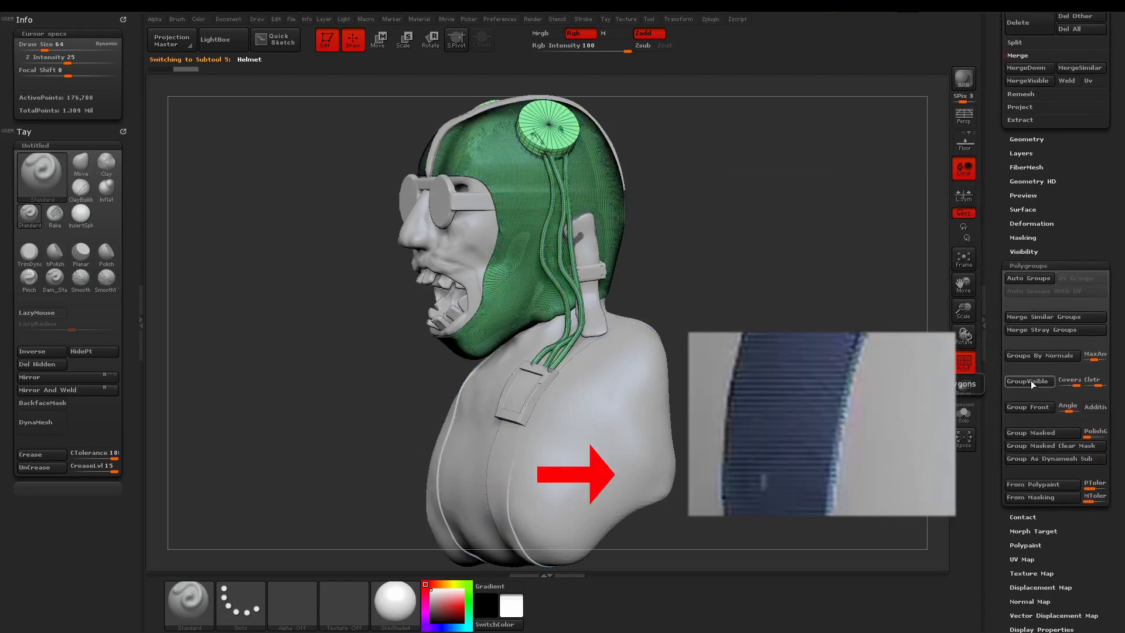
- Give the Teeth and Glasses subtools one polygroup each with GroupVisible
drag(1060, 105, 1059, 515)
click(1031, 257)
drag(1035, 544, 1063, 224)
click(1040, 452)
click(1029, 216)
click(1045, 397)
- Give the PM3D_pCube1 and pCube2 subtools one polygroup each with GroupVisible
drag(1064, 152, 1064, 388)
click(1018, 148)
drag(1064, 498, 1063, 247)
click(1045, 404)
drag(1064, 147, 1064, 528)
click(1014, 166)
click(1031, 447)
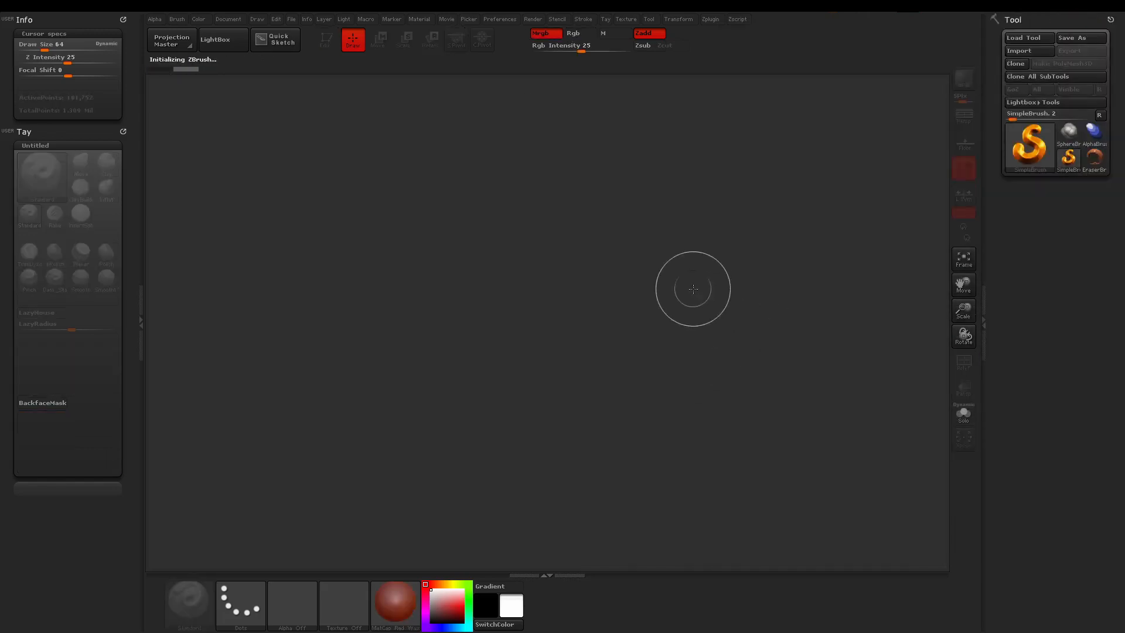
- Load the saved bust and body tools, put the bust in Edit mode, and switch to the body tool
click(1025, 39)
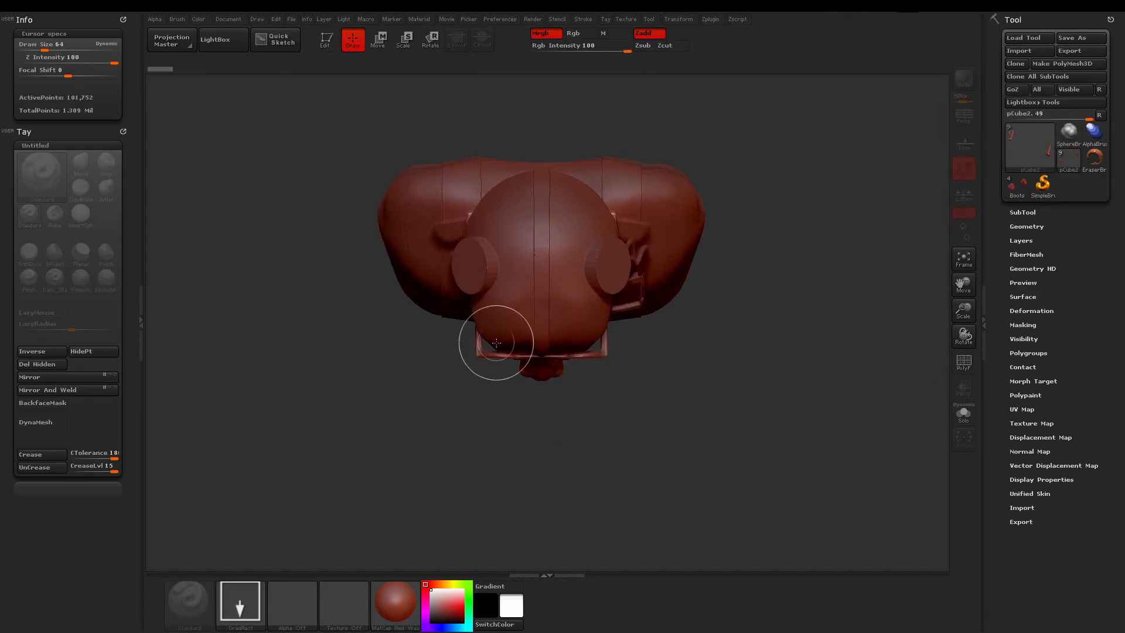
click(325, 39)
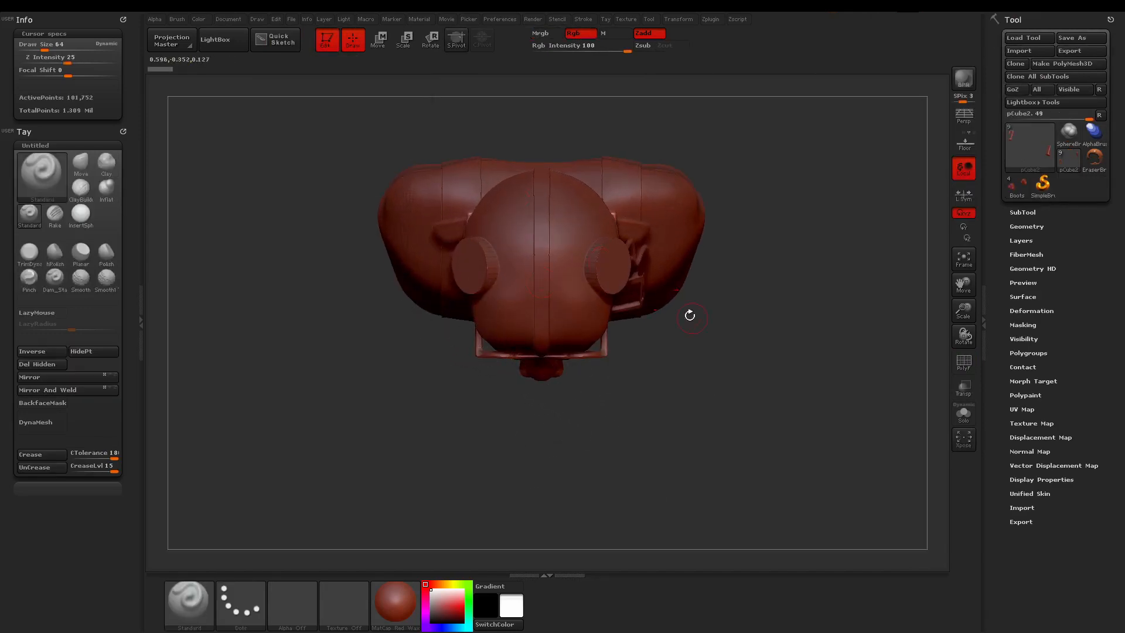
drag(740, 416, 730, 285)
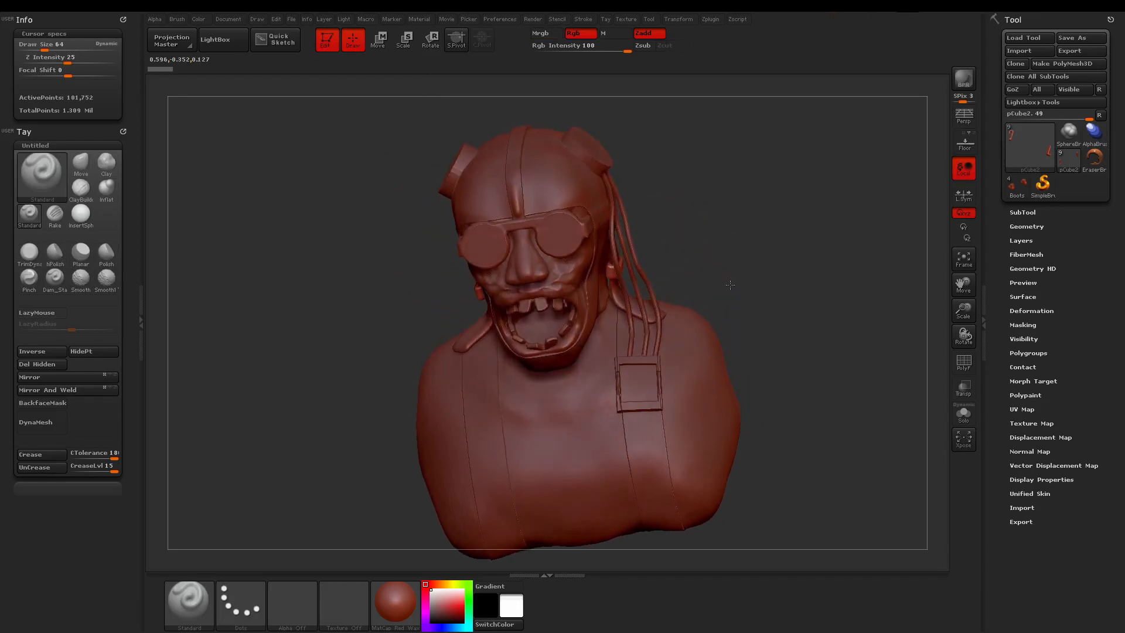
click(1016, 188)
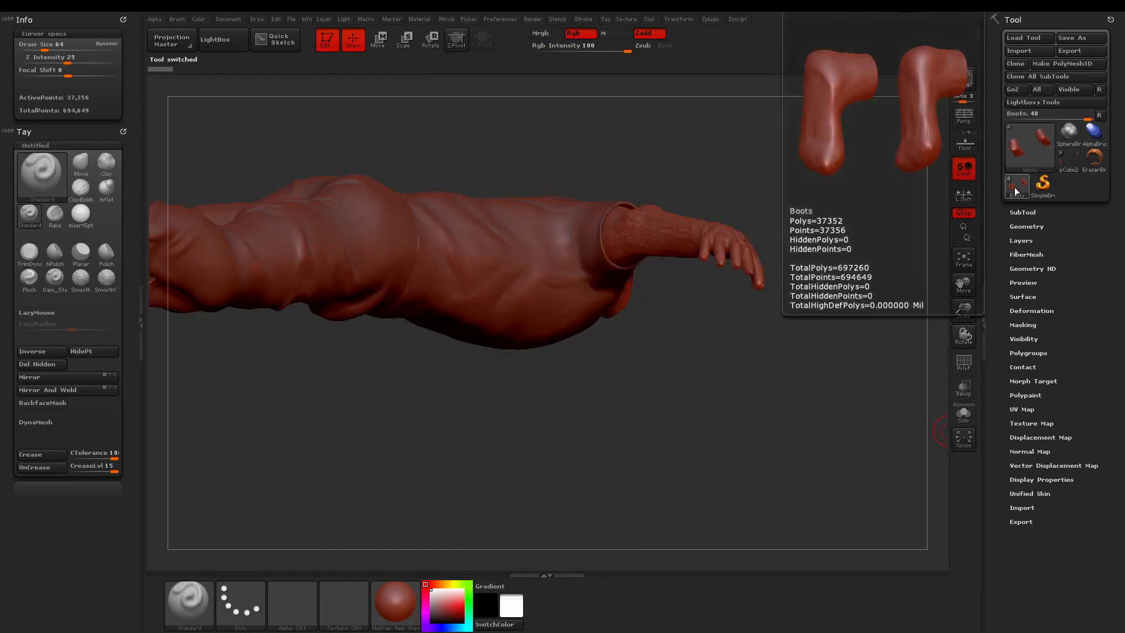
drag(793, 385, 755, 246)
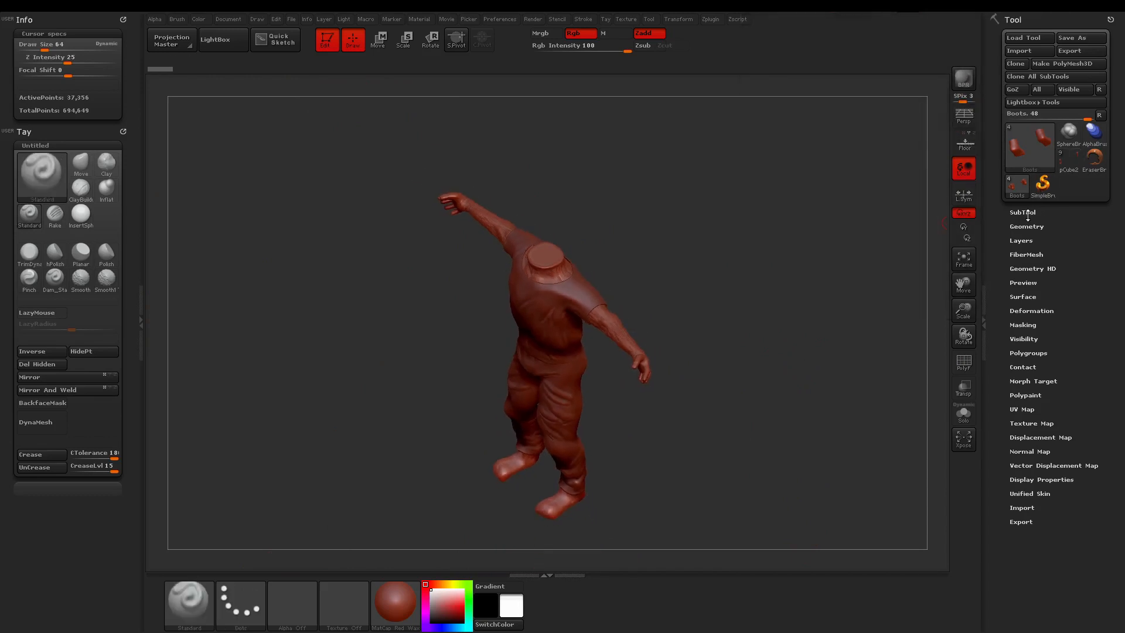
- Merge down the subtools of the body and bust tools until each is a single subtool
click(1030, 212)
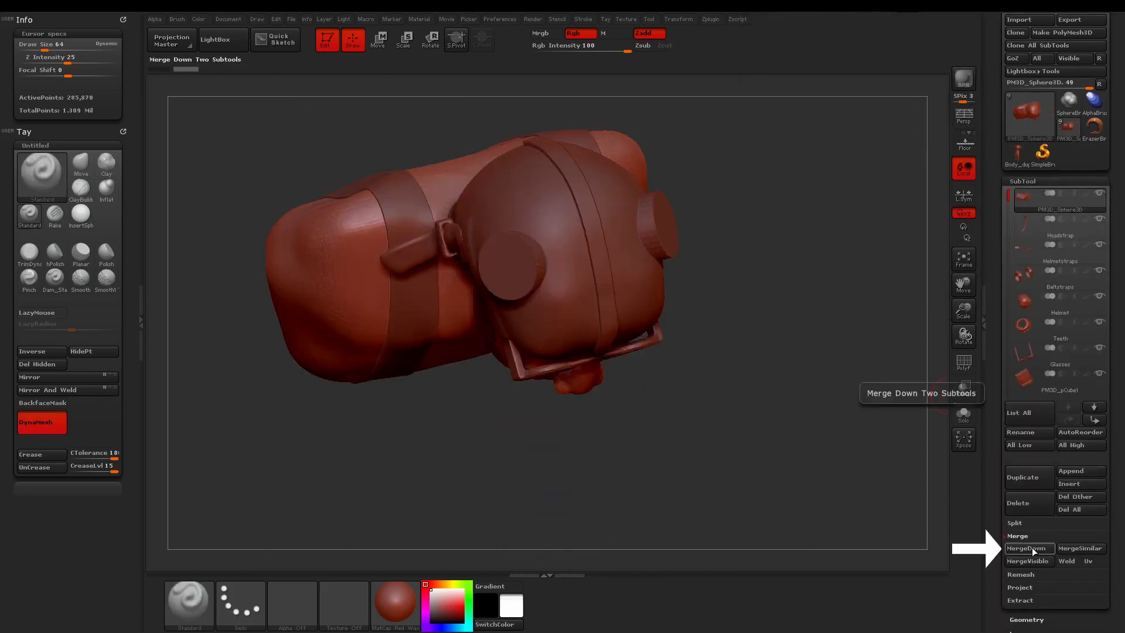
click(1031, 547)
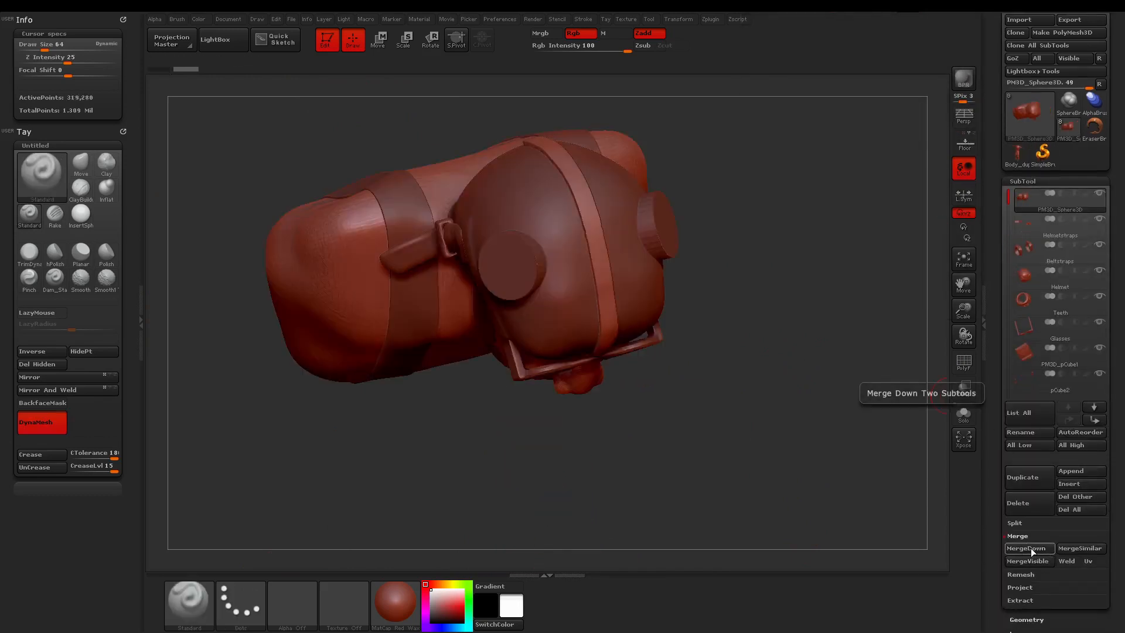
click(1031, 547)
click(1031, 547)
click(1031, 547)
click(1031, 548)
click(1031, 548)
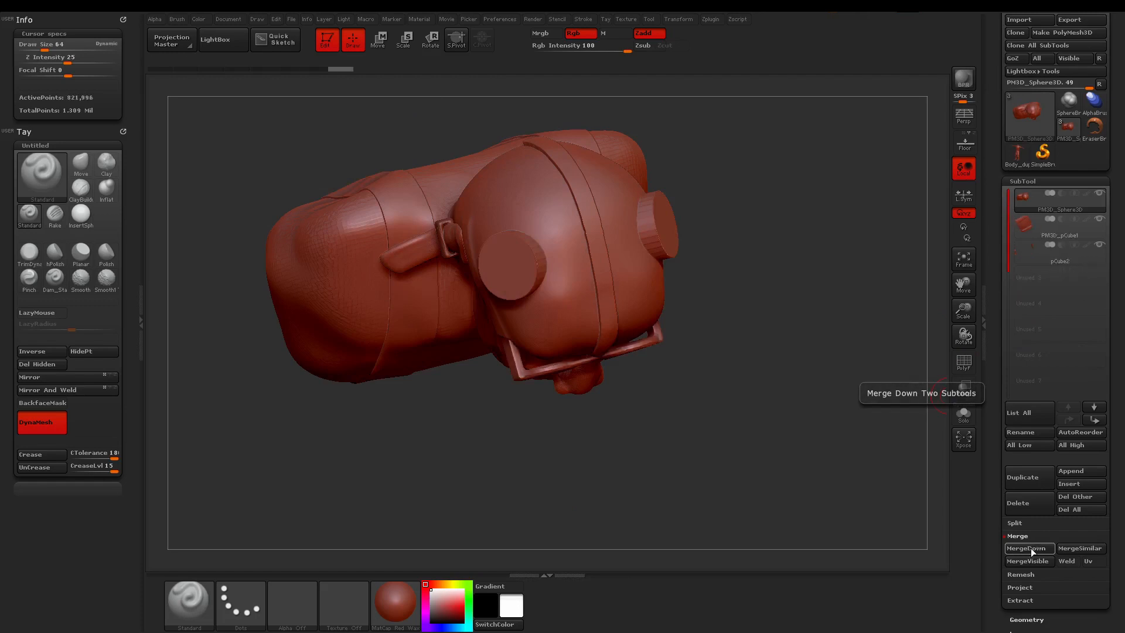
click(1031, 547)
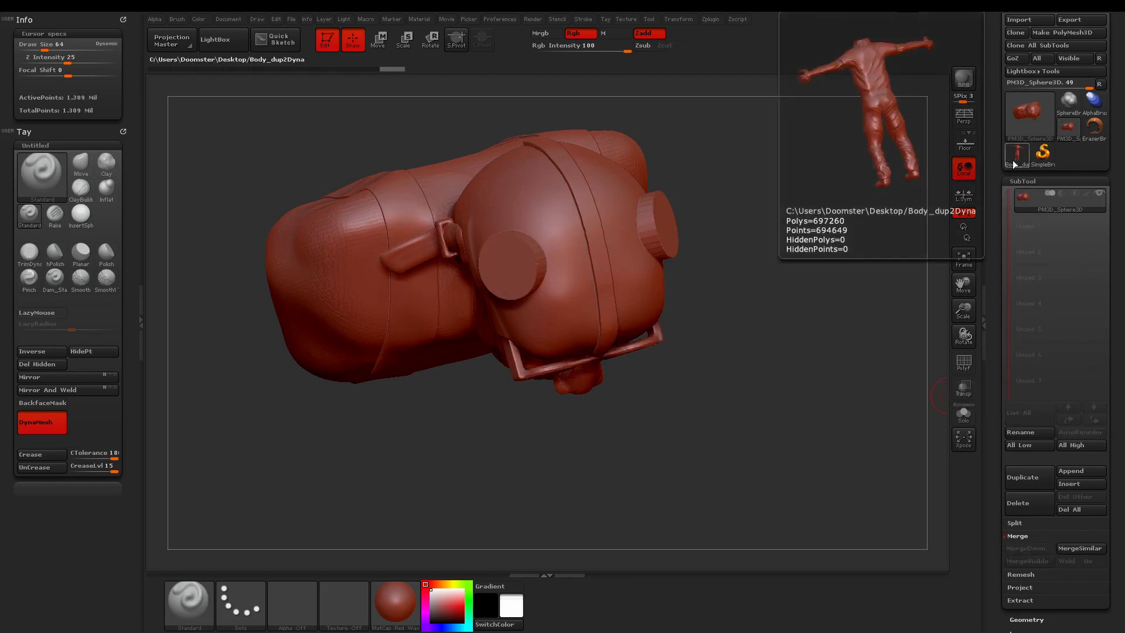
- Append the Body_dup2Dyna tool to the bust as a subtool and view both meshes from the side
click(1081, 468)
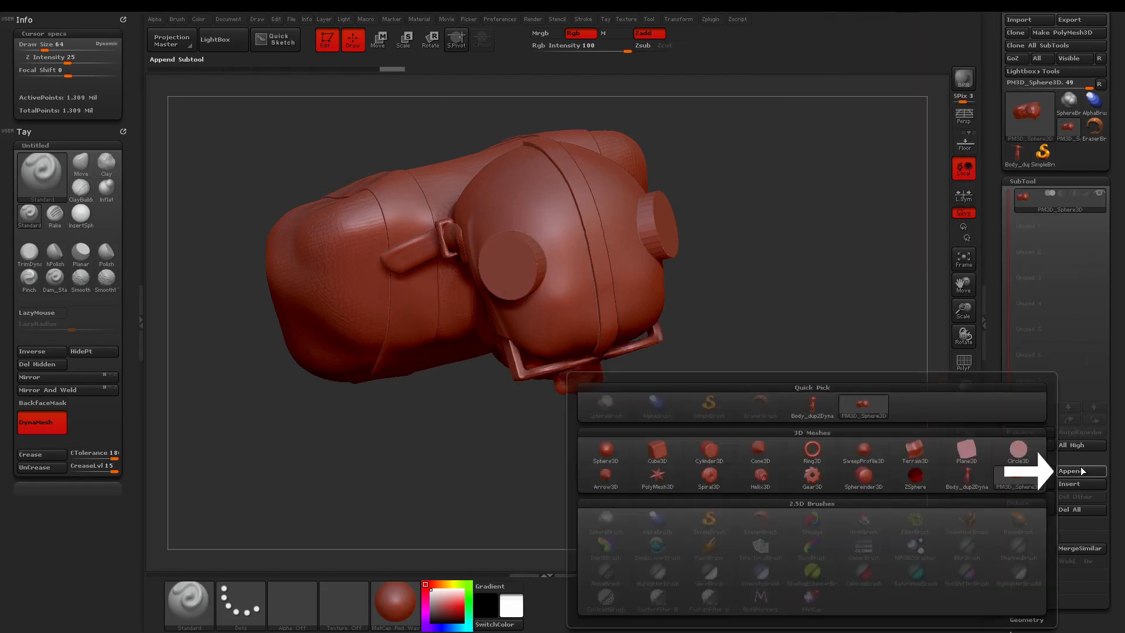
click(964, 478)
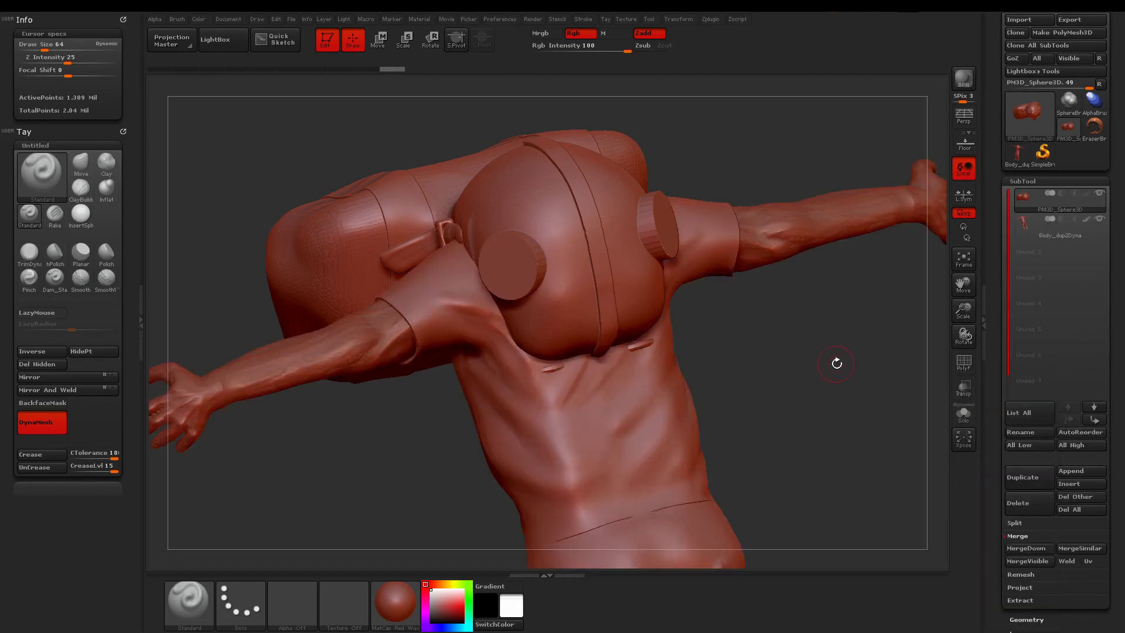
drag(787, 365, 829, 351)
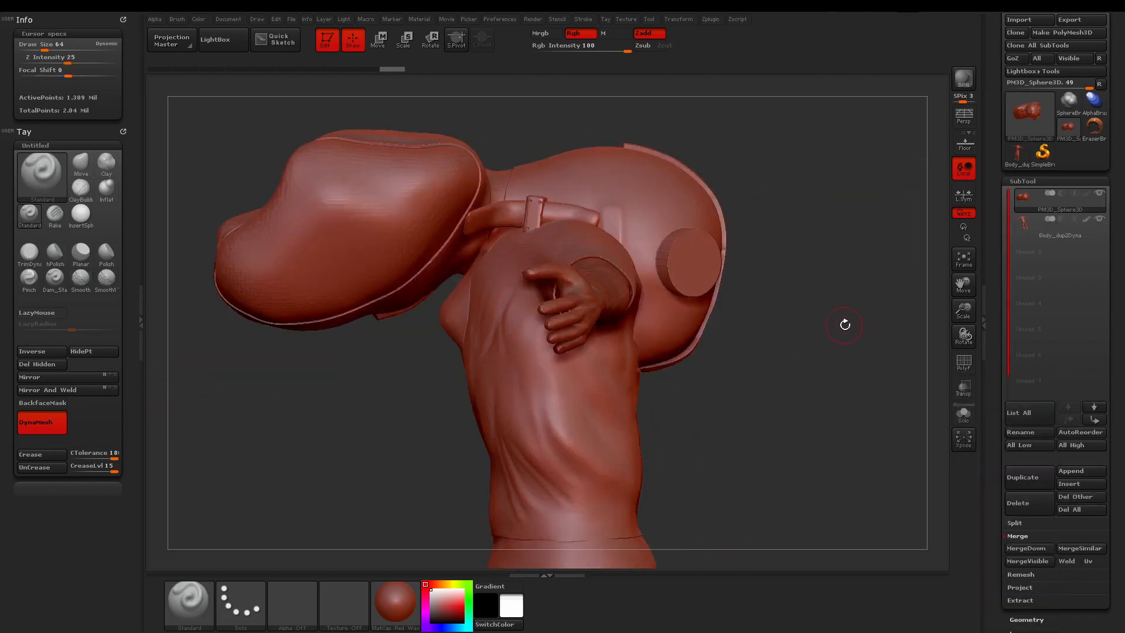
- Rotate the bust upright by 90 degrees and turn it around to face the same way as the body
key(w)
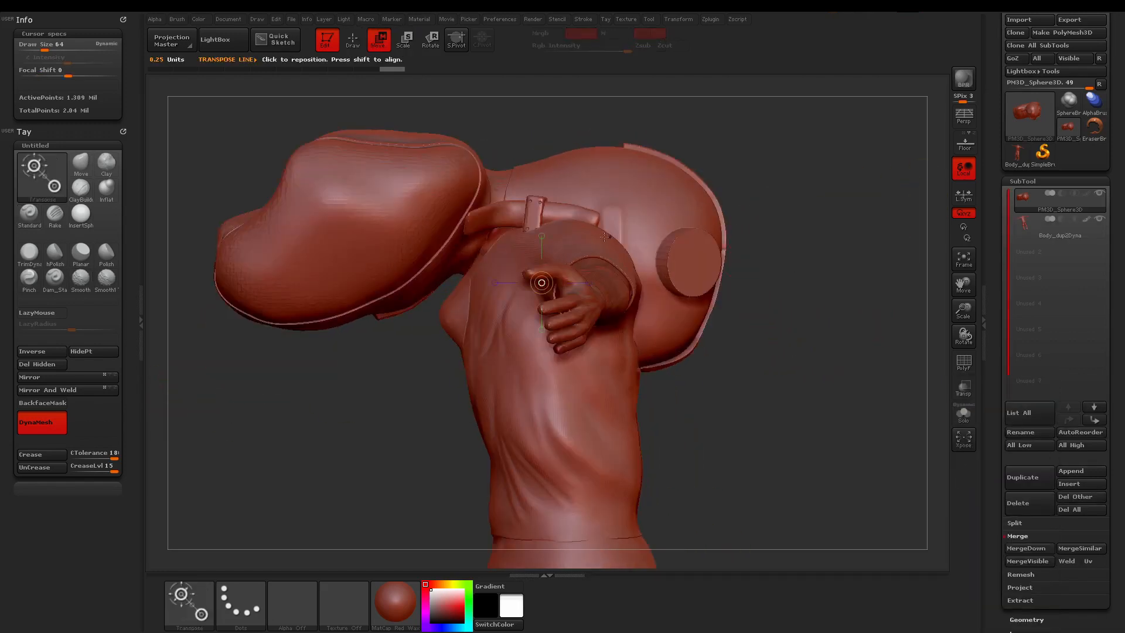
mouse_move(610, 230)
shift+mouse_down()
mouse_move(863, 231)
mouse_move(859, 214)
mouse_move(683, 109)
mouse_move(567, 130)
mouse_move(612, 127)
shift+mouse_up()
key(r)
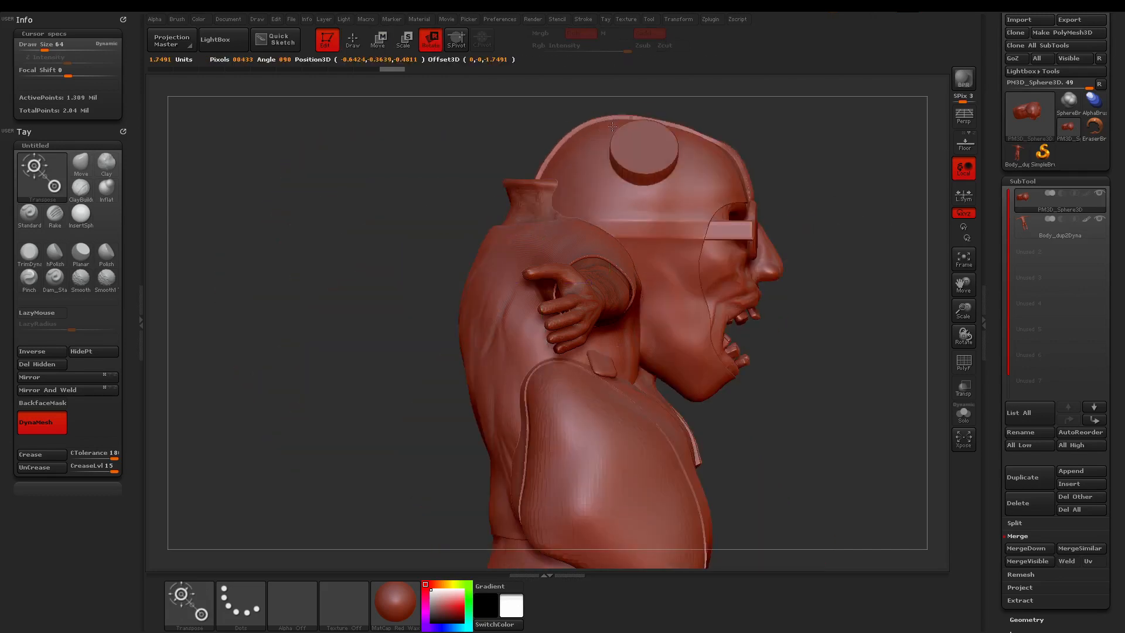
mouse_move(816, 199)
shift+mouse_down()
mouse_move(798, 306)
mouse_move(761, 373)
shift+mouse_up()
shift+drag(586, 236, 798, 236)
mouse_move(797, 236)
mouse_down()
mouse_move(789, 296)
mouse_move(733, 384)
mouse_move(593, 448)
mouse_move(409, 295)
mouse_move(384, 240)
mouse_up()
mouse_move(779, 375)
mouse_down()
mouse_move(715, 306)
mouse_move(703, 252)
mouse_up()
- Move the bust with a transpose line so it sits over the body's neck and shoulders
key(q)
alt+drag(761, 422, 761, 318)
key(w)
shift+drag(615, 276, 615, 110)
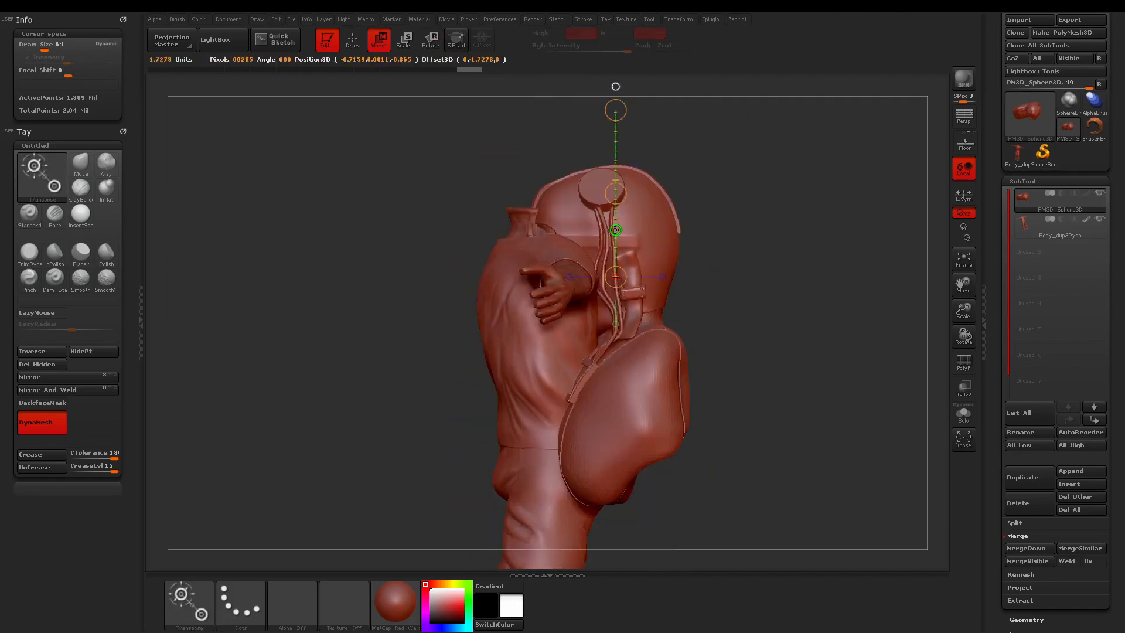
mouse_move(615, 193)
mouse_down()
mouse_move(511, 80)
mouse_move(532, 86)
mouse_up()
shift+drag(650, 223, 738, 252)
key(q)
drag(744, 330, 702, 341)
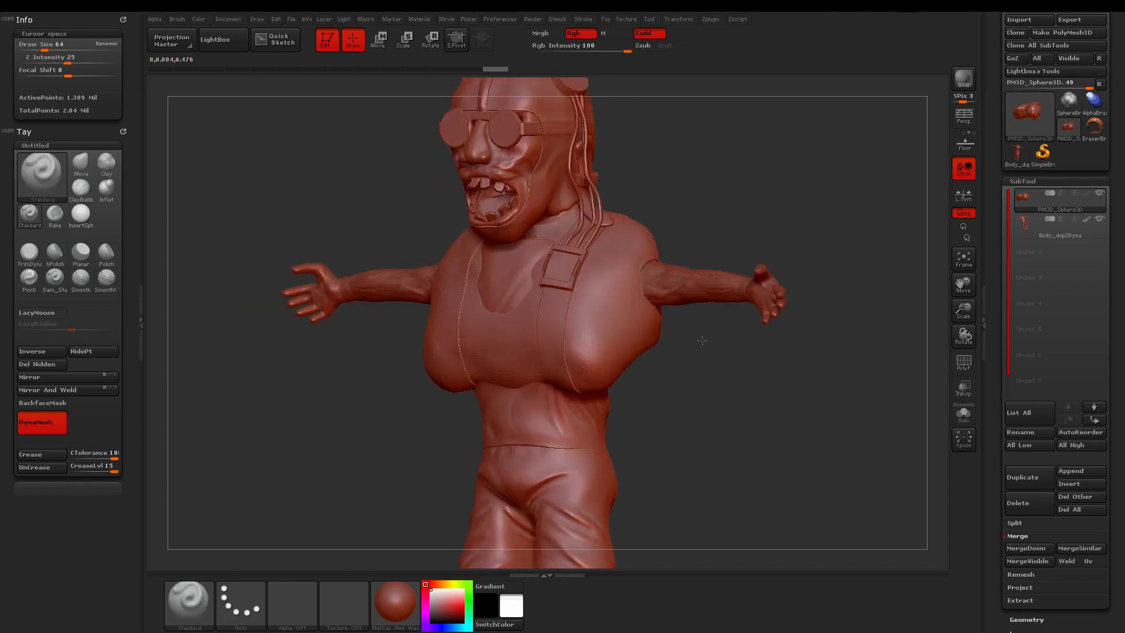
- Isolate the bust subtool with Solo and give it the SkinShade4 material
click(964, 413)
click(394, 604)
click(498, 494)
- Show only the polygroup of the bare head and shoulders, hiding the helmet, straps and accessories
drag(728, 280, 651, 293)
alt+drag(697, 299, 728, 402)
ctrl+shift+click(577, 328)
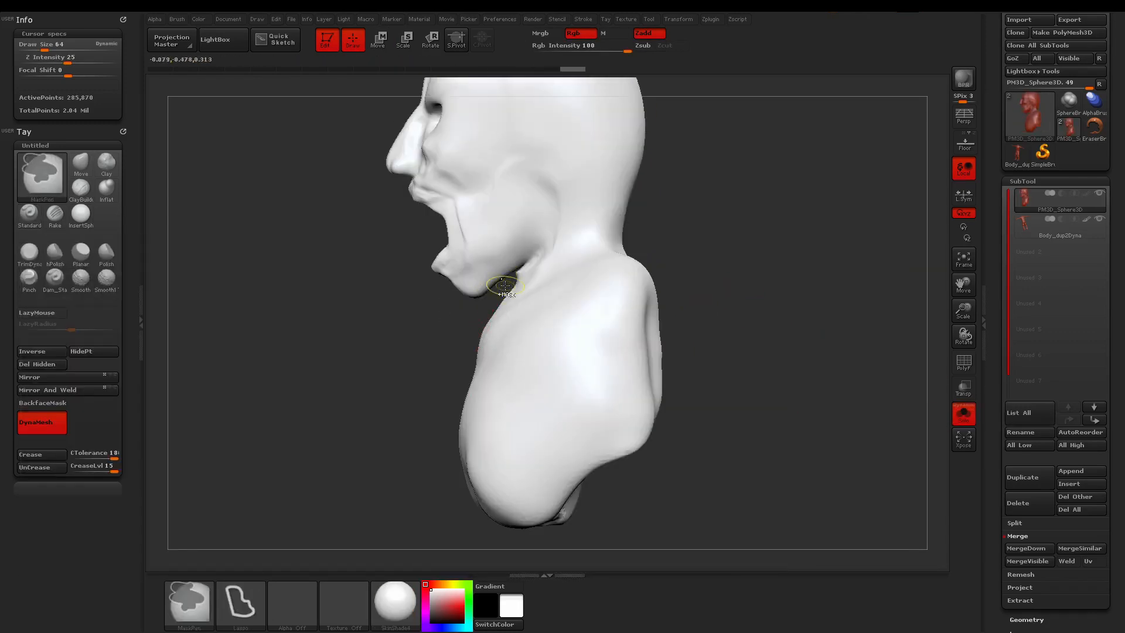
- Lasso-mask the shoulders and chest below the neck and delete that part, keeping only the head and neck
mouse_move(404, 426)
ctrl+mouse_down()
mouse_move(604, 559)
mouse_move(783, 295)
mouse_move(752, 216)
ctrl+mouse_up()
ctrl+right_drag(754, 215, 758, 336)
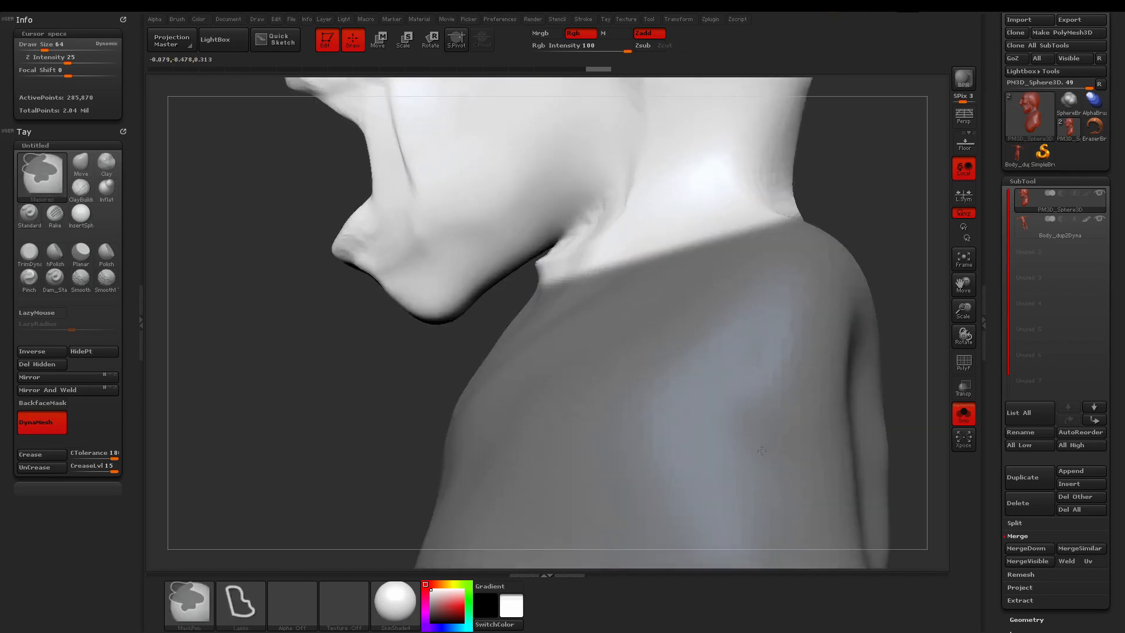
alt+right_drag(816, 196, 753, 250)
ctrl+drag(764, 257, 478, 348)
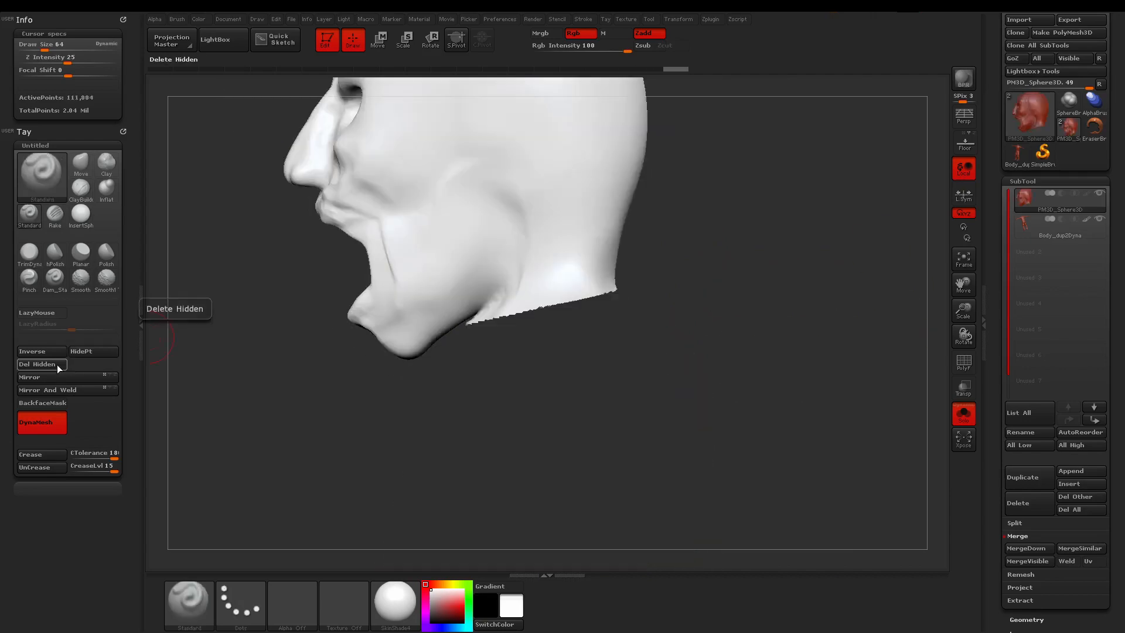
- Show the body again, then mask the flared excess edges around the base of the head mesh and delete them
click(964, 413)
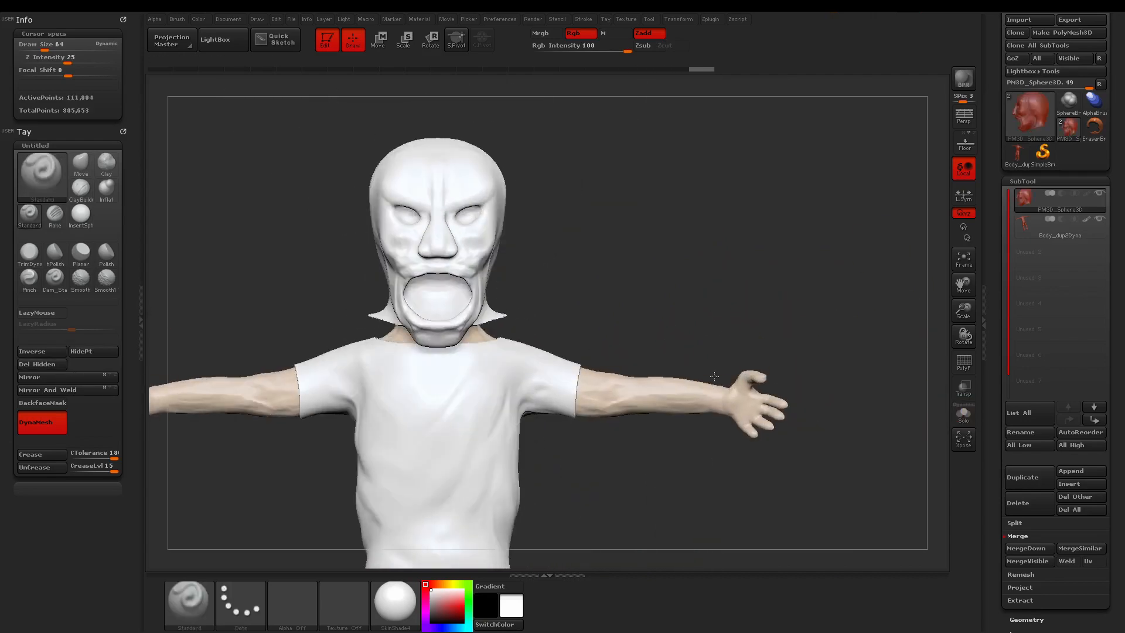
mouse_move(686, 340)
ctrl+right_down()
mouse_move(763, 321)
mouse_move(698, 319)
ctrl+right_up()
ctrl+drag(570, 231, 658, 285)
click(42, 351)
click(41, 364)
click(91, 351)
click(41, 365)
- Reshape the head's cut lower edge with the Move brush so it fits closely around the body's neck
mouse_move(732, 293)
mouse_down()
mouse_move(719, 304)
mouse_move(680, 287)
mouse_move(738, 218)
mouse_move(730, 263)
mouse_move(609, 275)
mouse_up()
click(81, 164)
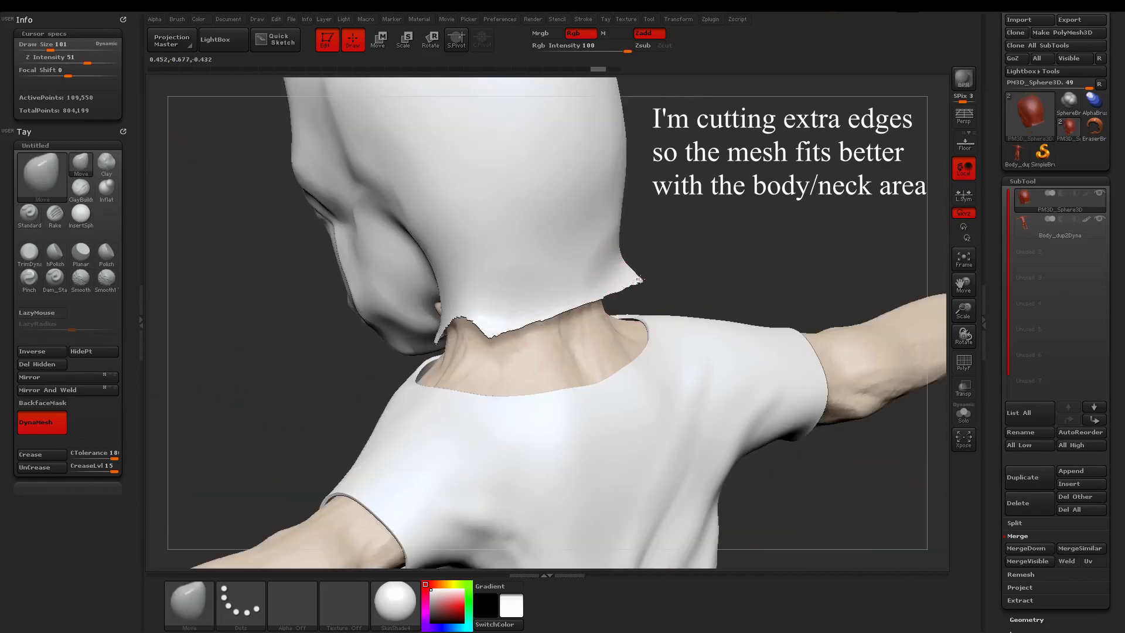
mouse_move(498, 341)
mouse_down()
mouse_move(493, 315)
mouse_move(536, 322)
mouse_up()
drag(685, 293, 747, 282)
mouse_move(574, 320)
mouse_down()
mouse_move(590, 307)
mouse_move(579, 301)
mouse_up()
drag(732, 279, 639, 281)
drag(495, 316, 504, 296)
mouse_move(703, 287)
mouse_down()
mouse_move(795, 301)
mouse_move(784, 300)
mouse_up()
drag(456, 326, 483, 311)
- On the body subtool, show only the skin polygroup, hiding the shirt, trousers and boots
mouse_move(682, 346)
mouse_down()
mouse_move(625, 359)
mouse_move(758, 336)
mouse_move(894, 351)
mouse_up()
click(1021, 223)
ctrl+right_drag(756, 452, 732, 362)
mouse_move(674, 419)
mouse_down()
mouse_move(690, 404)
mouse_move(656, 372)
mouse_up()
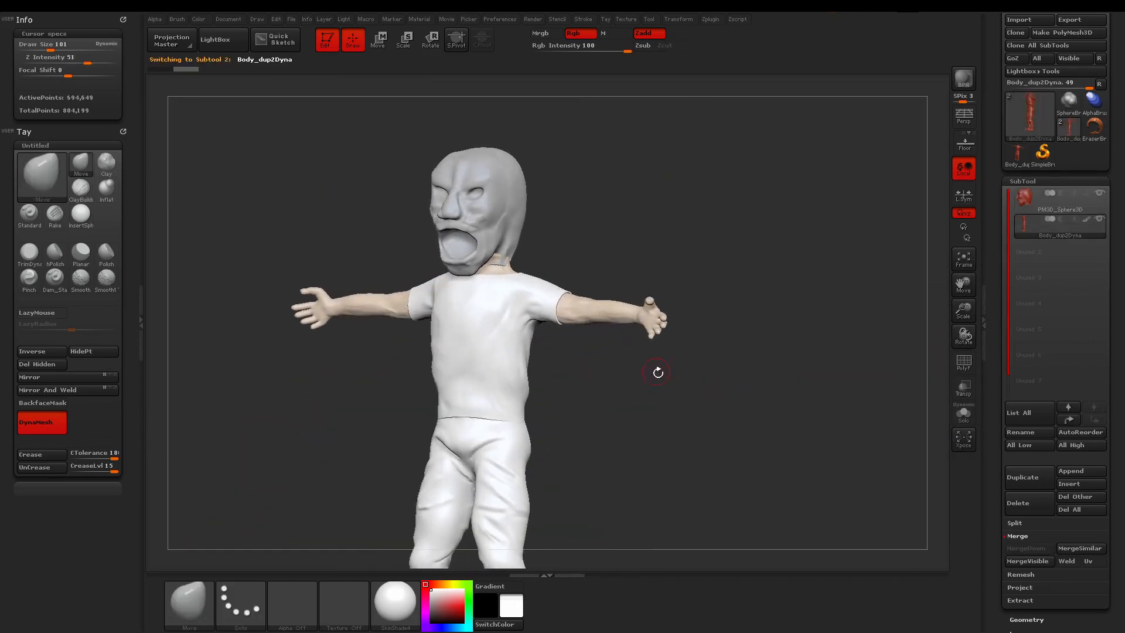
key(ctrl+shift)
ctrl+shift+click(594, 310)
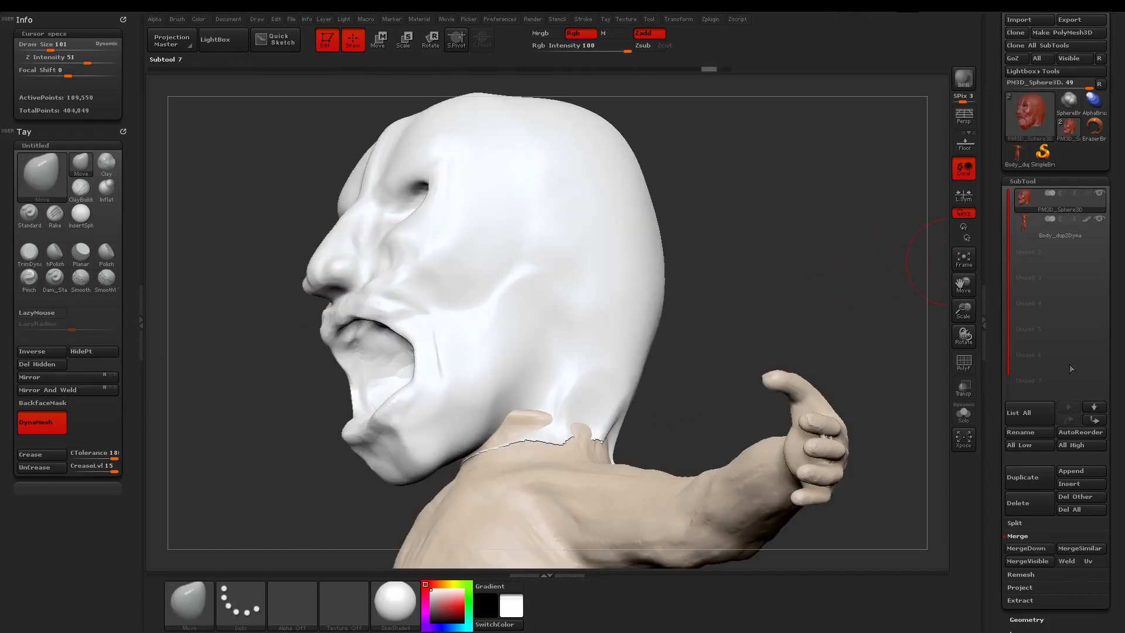
- Merge the head down into the body as one subtool and re-DynaMesh the result
click(1029, 548)
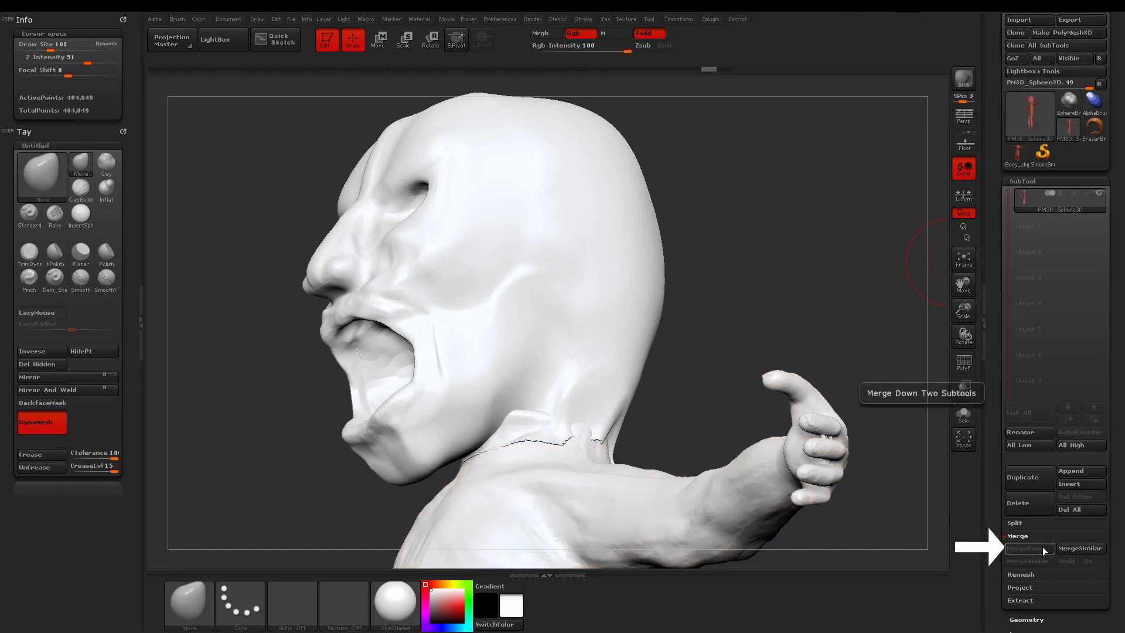
drag(784, 267, 791, 305)
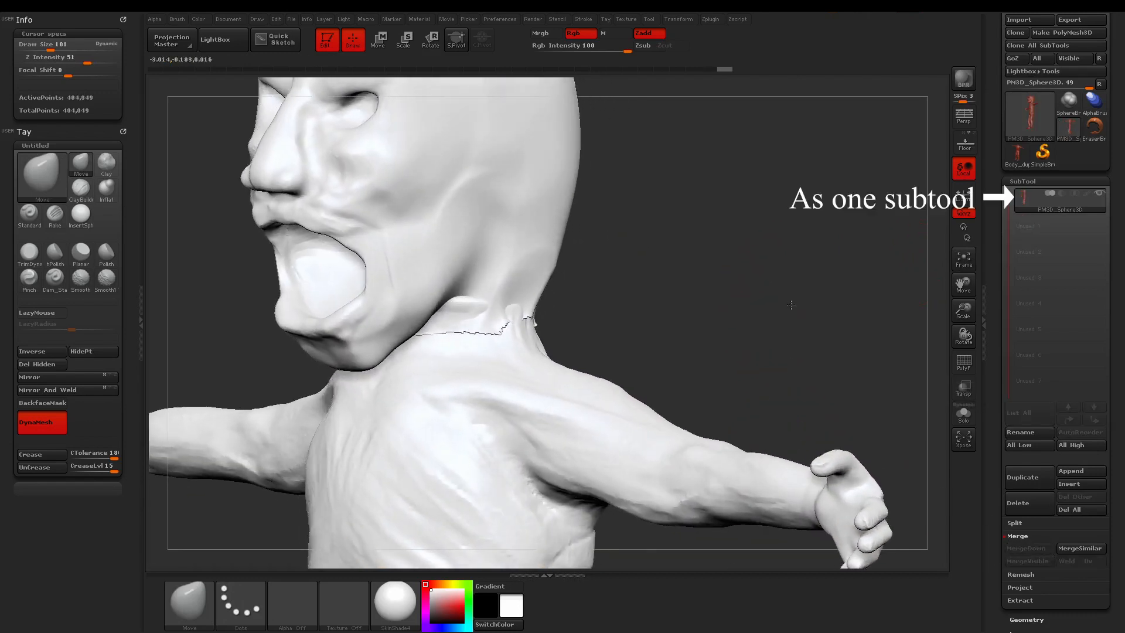
mouse_move(683, 319)
ctrl+mouse_down()
mouse_move(786, 354)
mouse_move(791, 422)
ctrl+mouse_up()
- Smooth the neck seam and adjust it with a smaller Move brush to blend the head into the body
key(s)
drag(596, 283, 577, 284)
shift+drag(515, 284, 697, 252)
mouse_move(556, 222)
shift+mouse_down()
mouse_move(475, 285)
mouse_move(445, 290)
shift+mouse_up()
mouse_move(855, 263)
mouse_down()
mouse_move(815, 281)
mouse_move(820, 293)
mouse_up()
shift+drag(571, 328, 703, 369)
drag(463, 310, 489, 293)
click(963, 259)
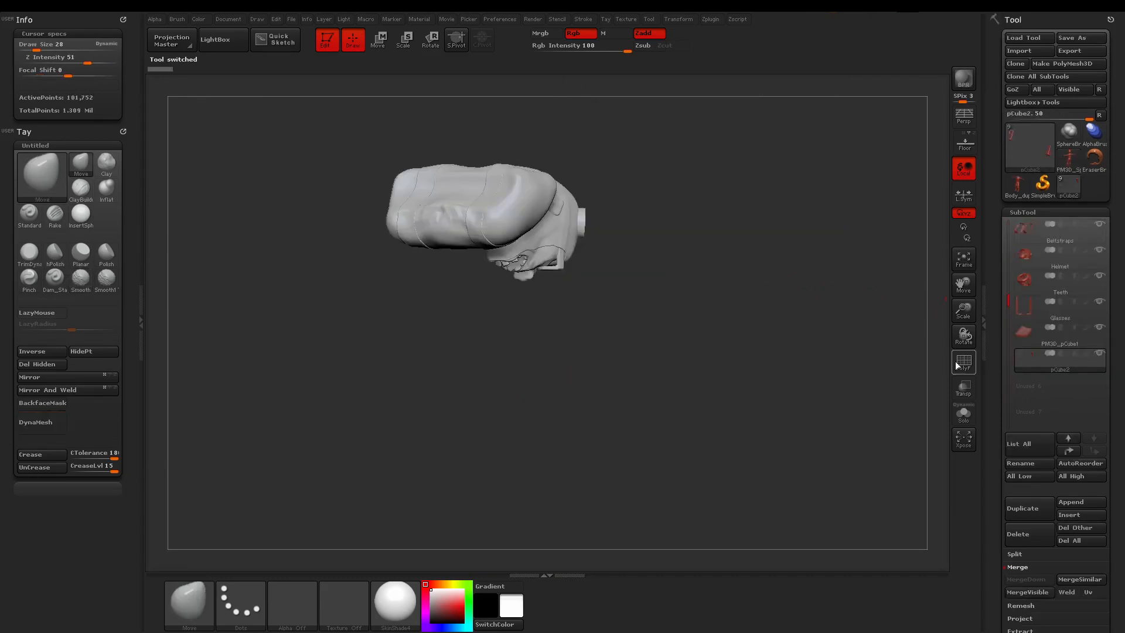
- Delete the PM3D_Sphere3D bare-bust subtool from the original helmet tool, keeping the helmet, straps and accessories
drag(1012, 304, 1013, 231)
click(1026, 233)
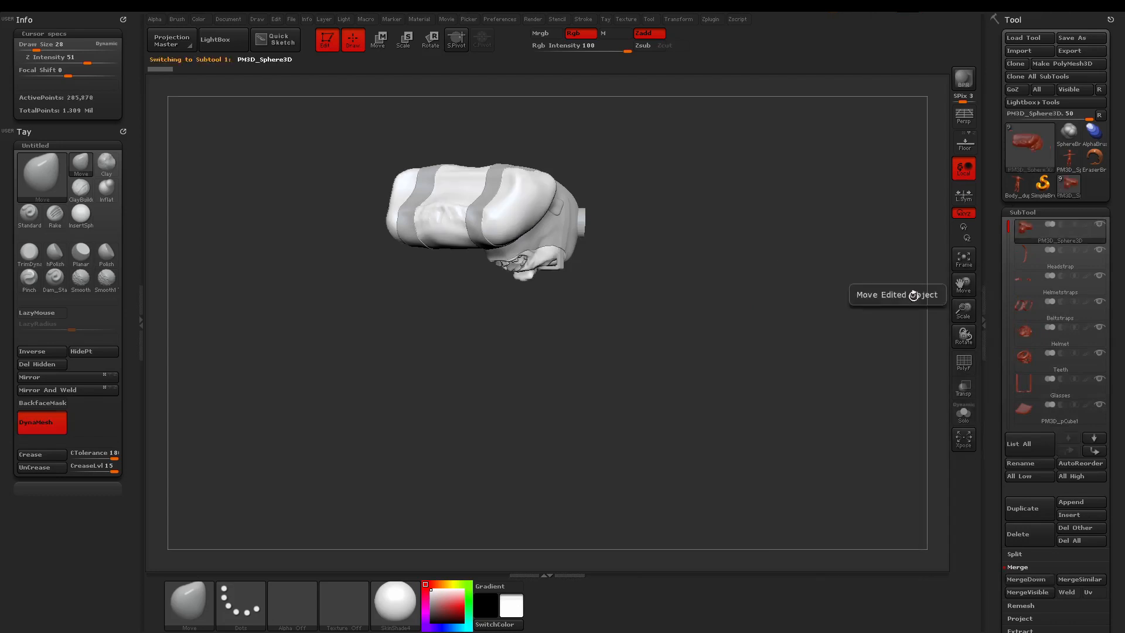
click(1025, 532)
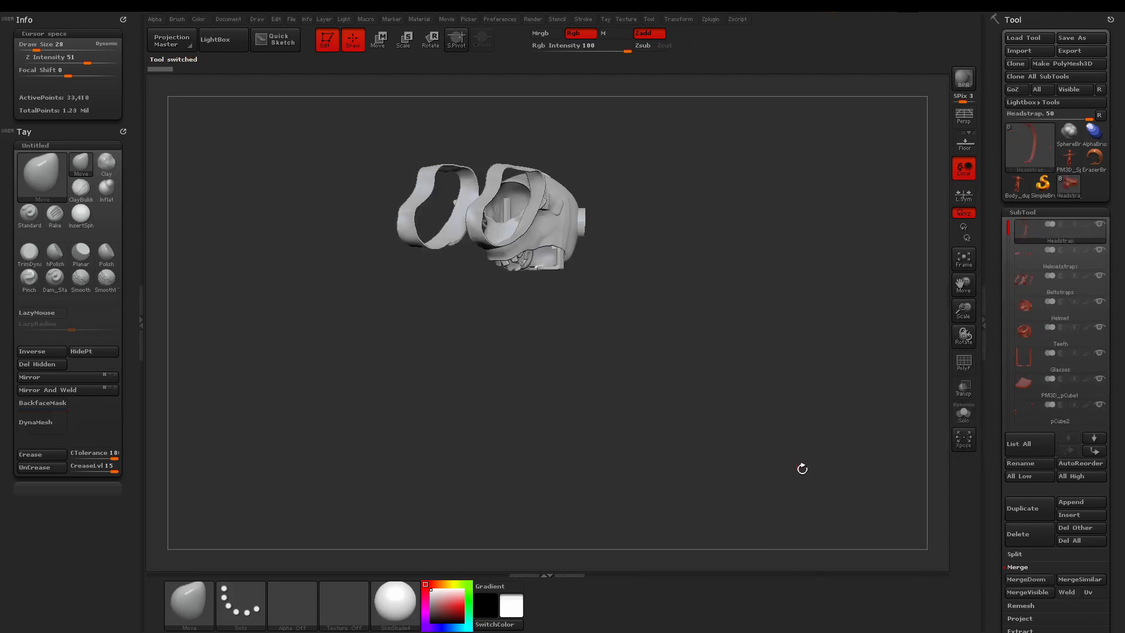
- Merge the headstrap, helmet, straps, teeth and glasses subtools down into one combined subtool
drag(821, 390, 761, 270)
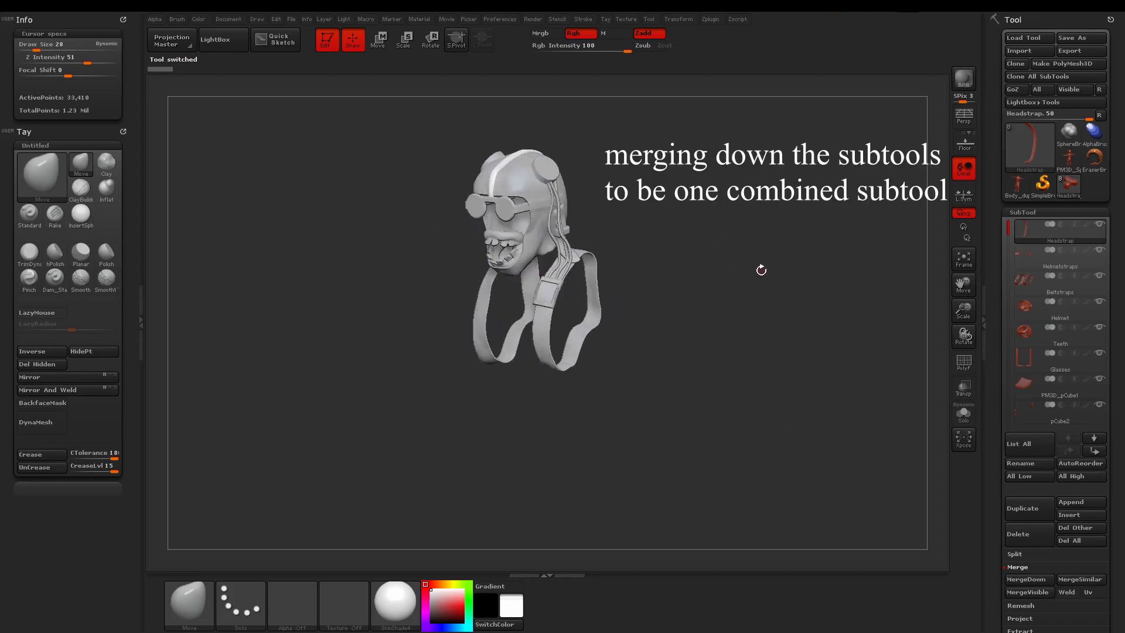
click(1039, 580)
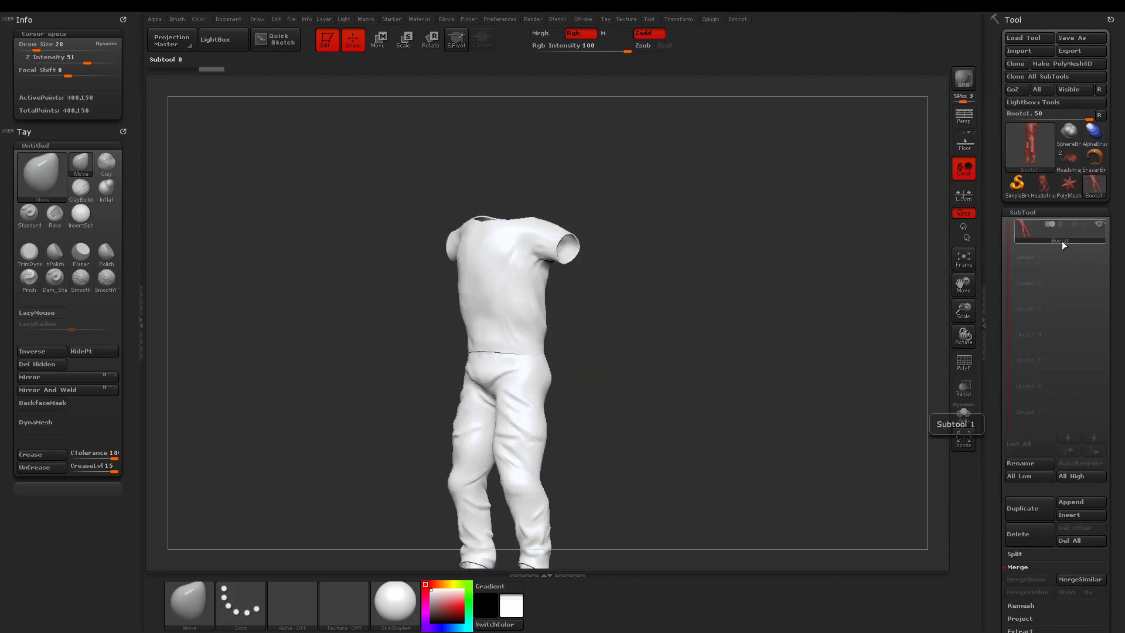
- Return to the DynaMesh head-and-body tool and append the combined helmet and the Boots1 clothing as subtools
click(1070, 160)
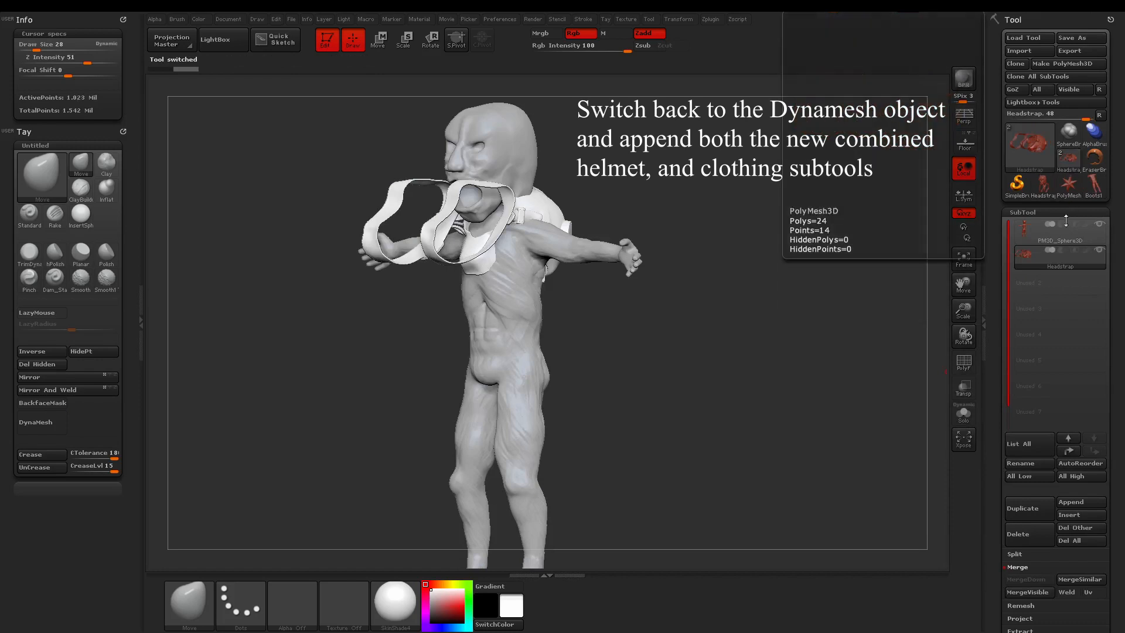
click(1081, 502)
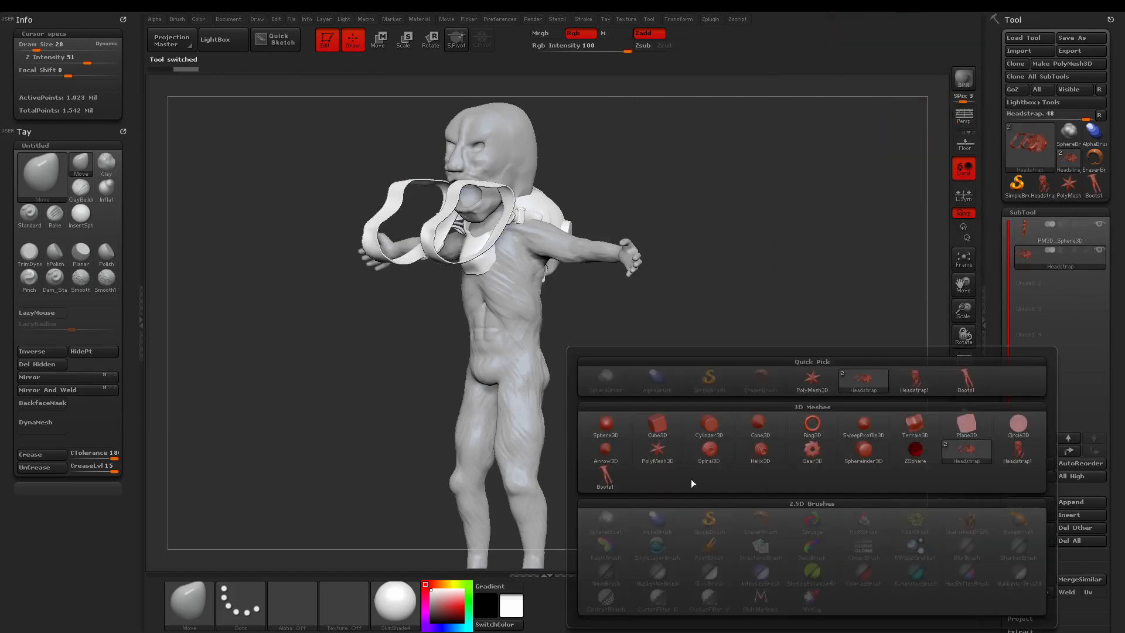
click(610, 484)
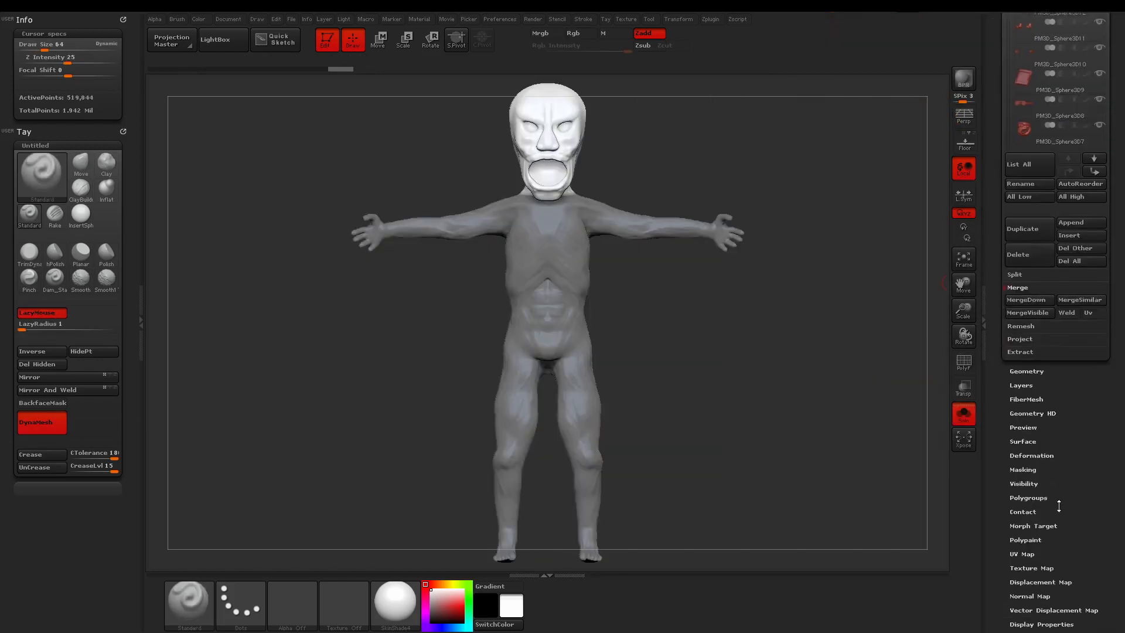
- Scale the head down slightly with the Size deformation, keeping the masked body at its original size
scroll(1053, 430, down, 5)
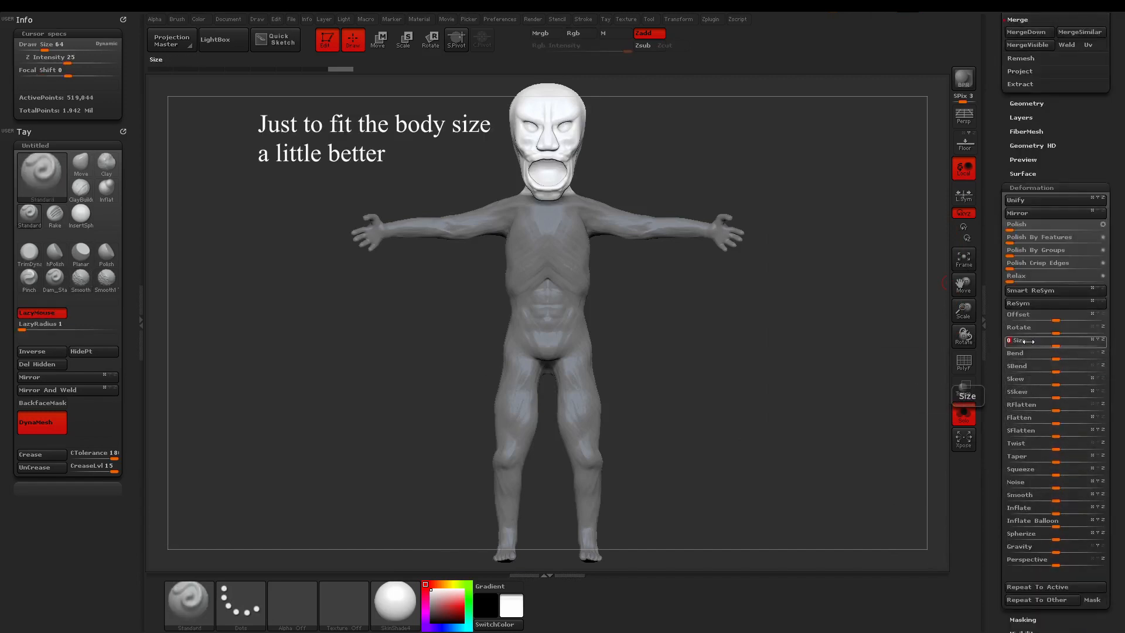
drag(1028, 340, 1028, 341)
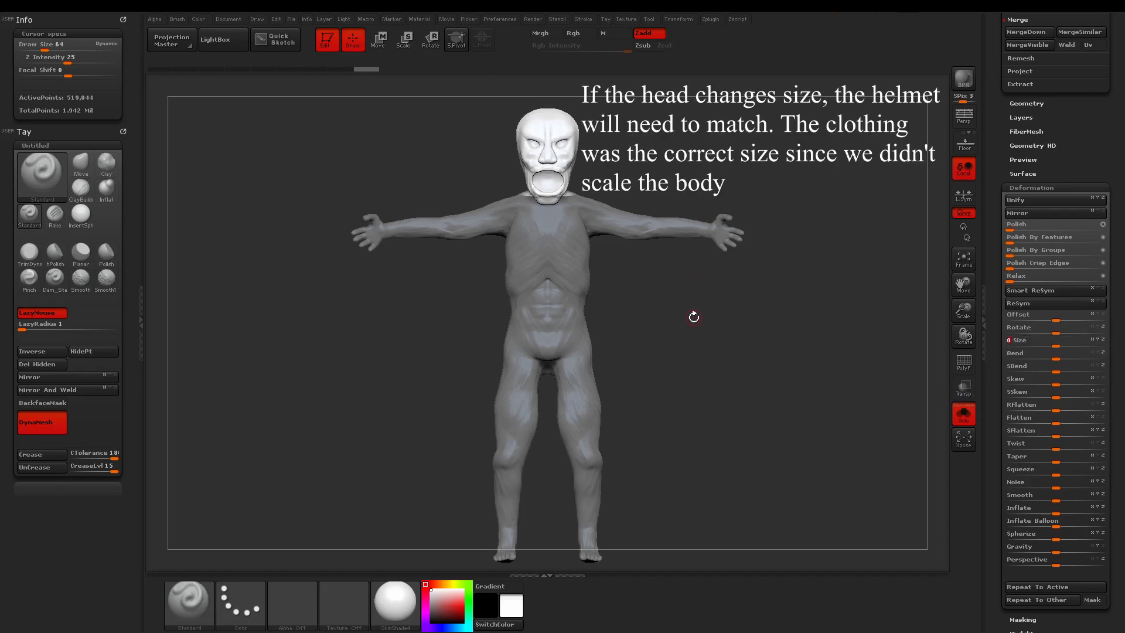
drag(694, 317, 820, 319)
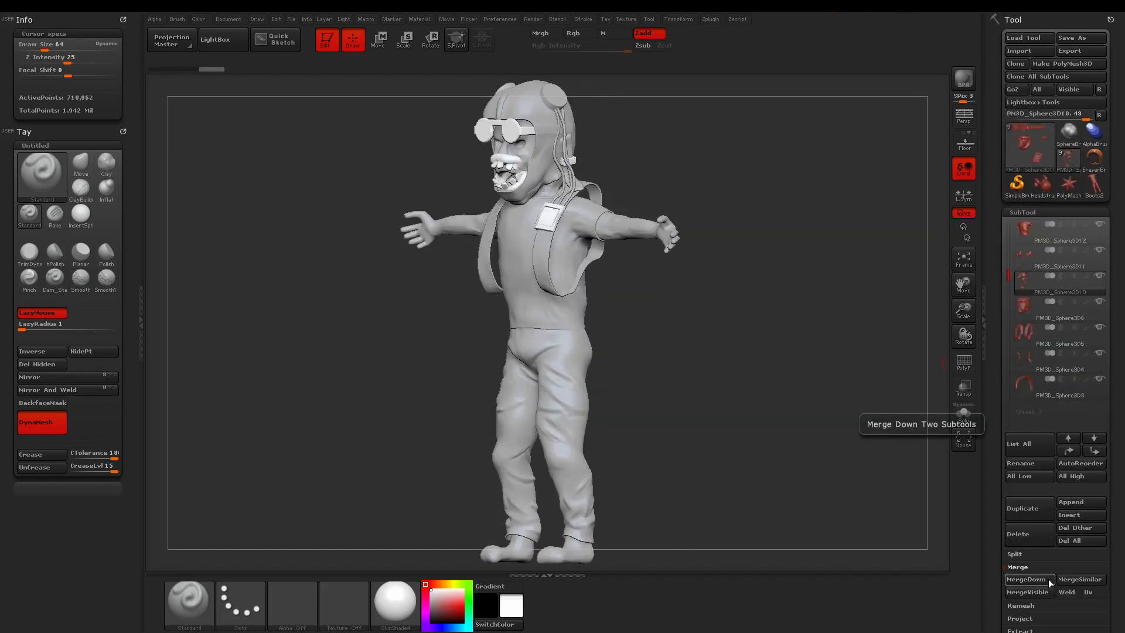
- Merge the helmet, strap and accessory subtools down into the PM3D_Sphere3D10 subtool
click(1048, 578)
click(1049, 578)
click(967, 366)
click(966, 366)
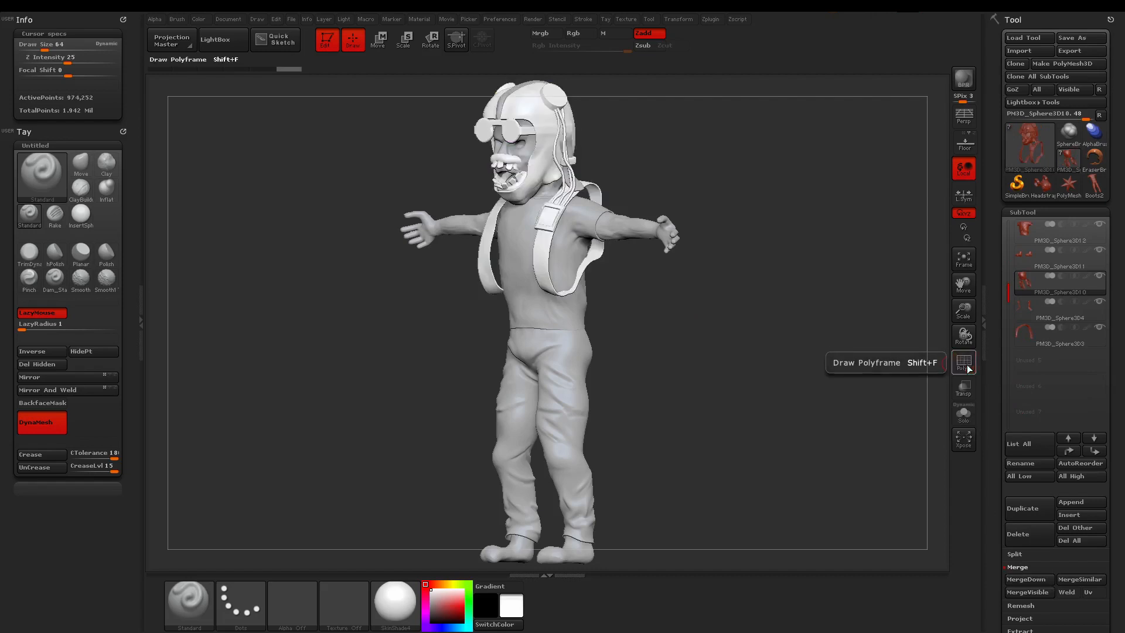
click(1030, 579)
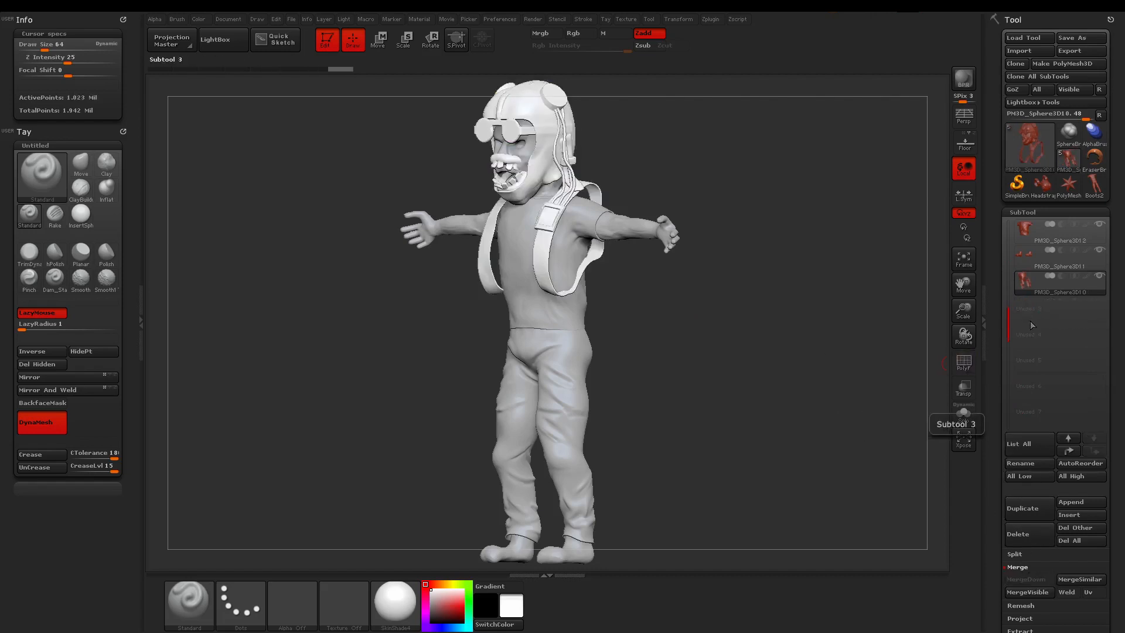
click(1030, 578)
- Scale the merged helmet subtool down with the Size deformation to match the smaller head
scroll(1046, 466, down, 8)
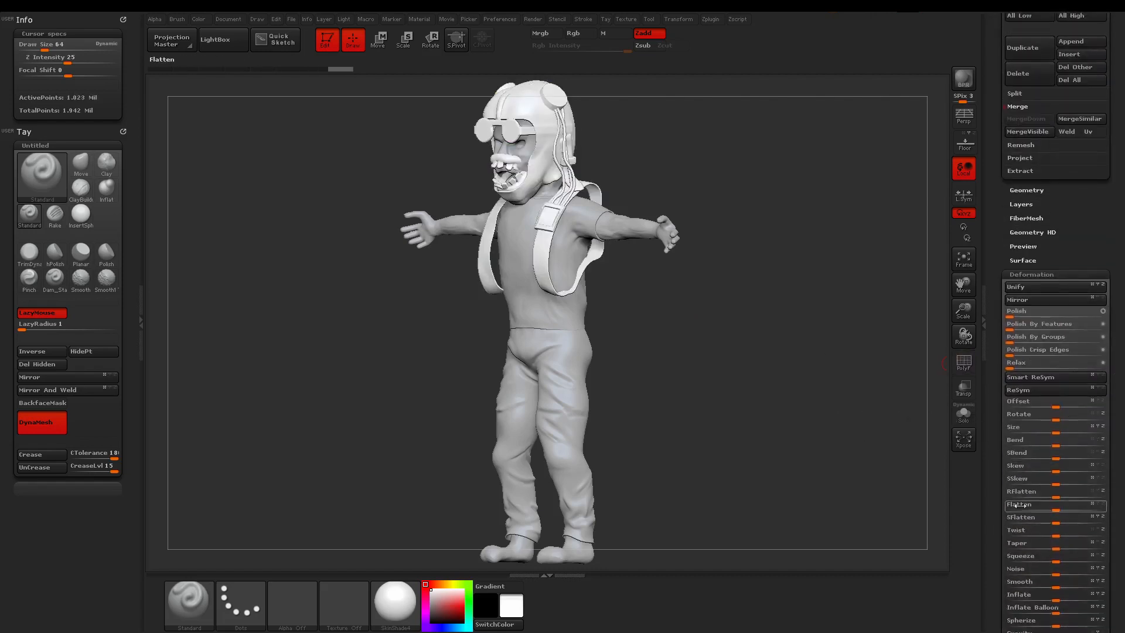
drag(1039, 428, 1036, 428)
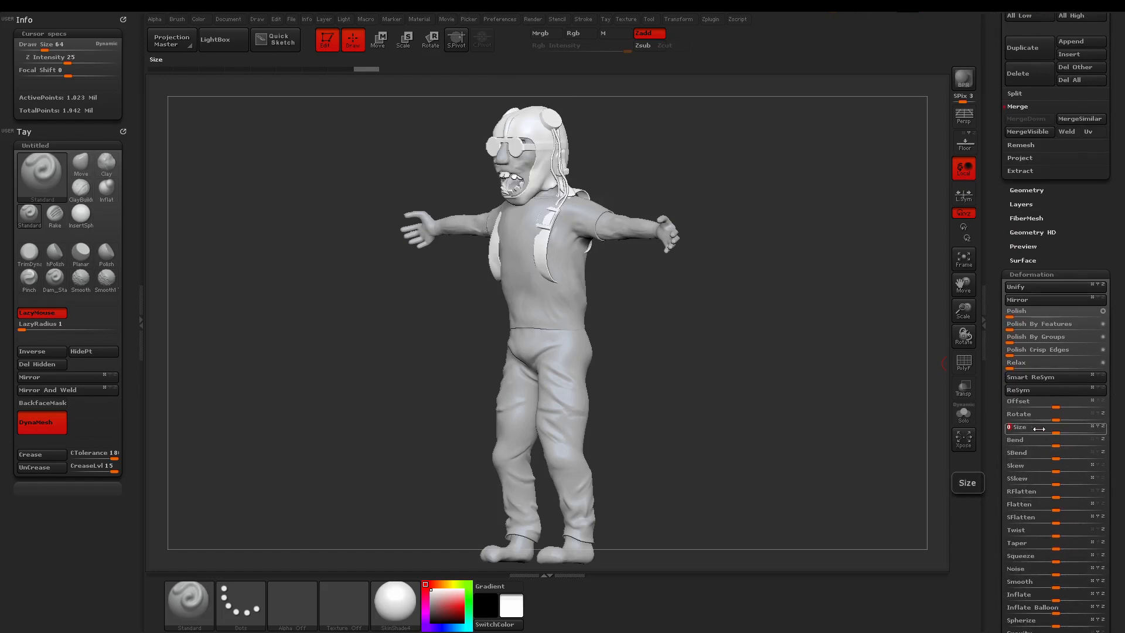
drag(700, 356, 728, 359)
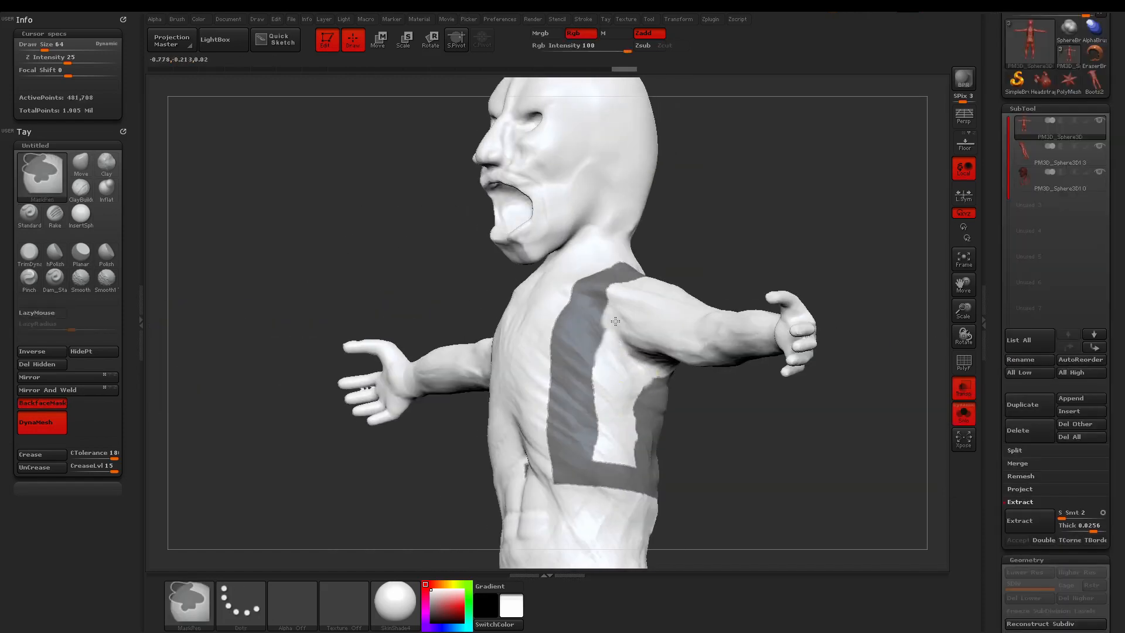
- Trim the edges of the shoulder-strap mask painted over the torso and around the underarm
drag(790, 445, 691, 445)
ctrl+alt+drag(649, 451, 673, 372)
ctrl+alt+drag(686, 506, 646, 494)
drag(404, 515, 591, 509)
drag(811, 487, 796, 489)
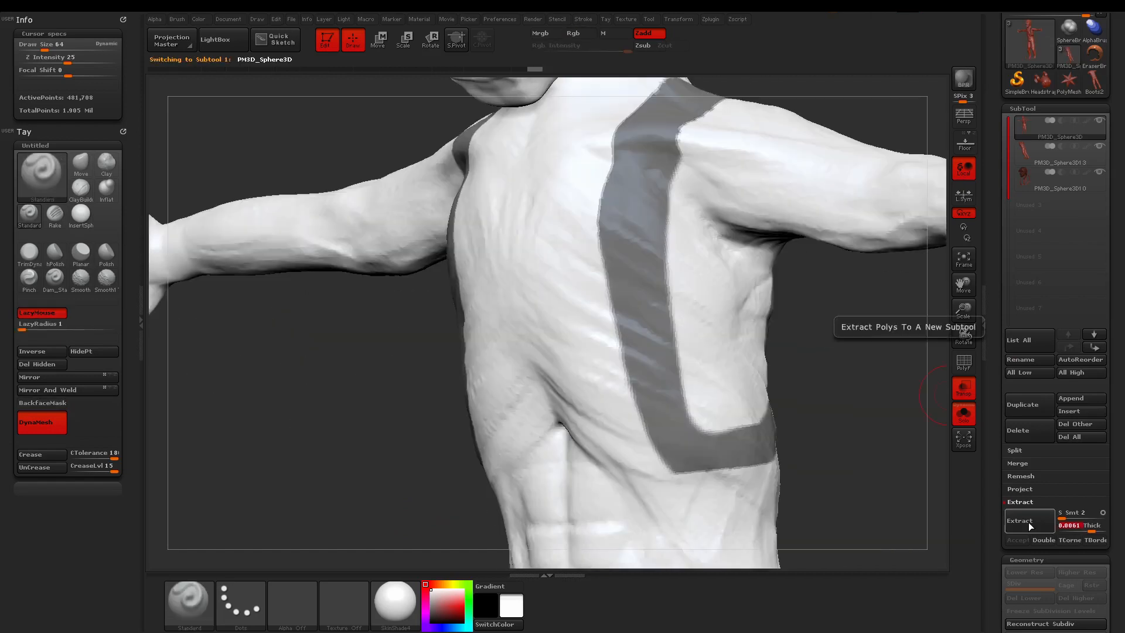
- Extract the masked straps with thickness 0.0061 and S Smt 2, accept them as a new subtool and select it
click(1028, 522)
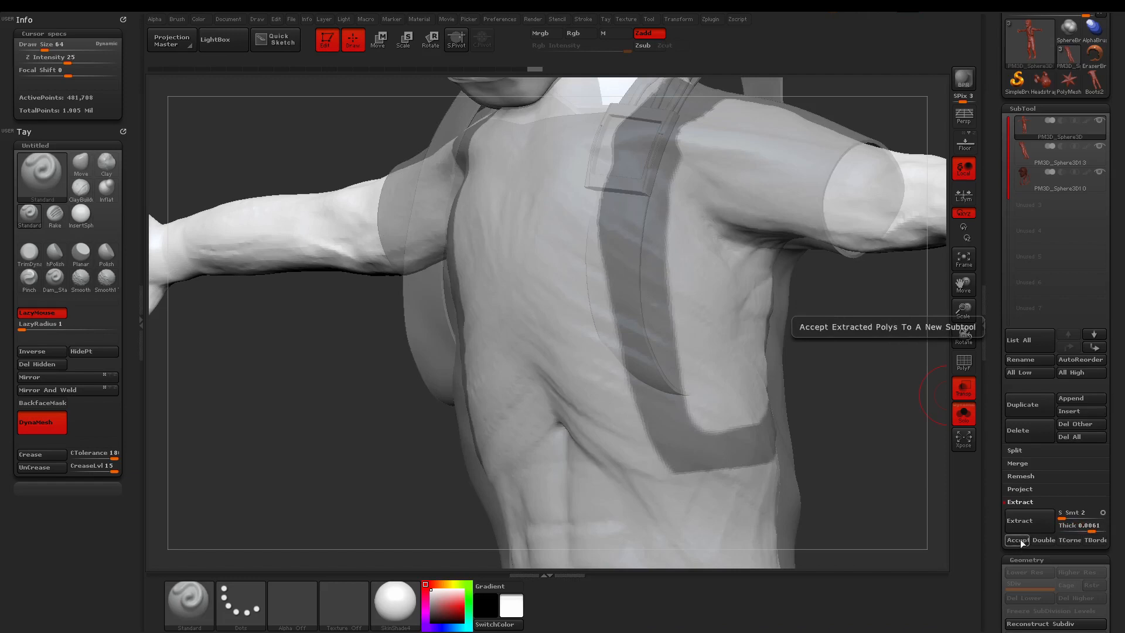
click(1019, 540)
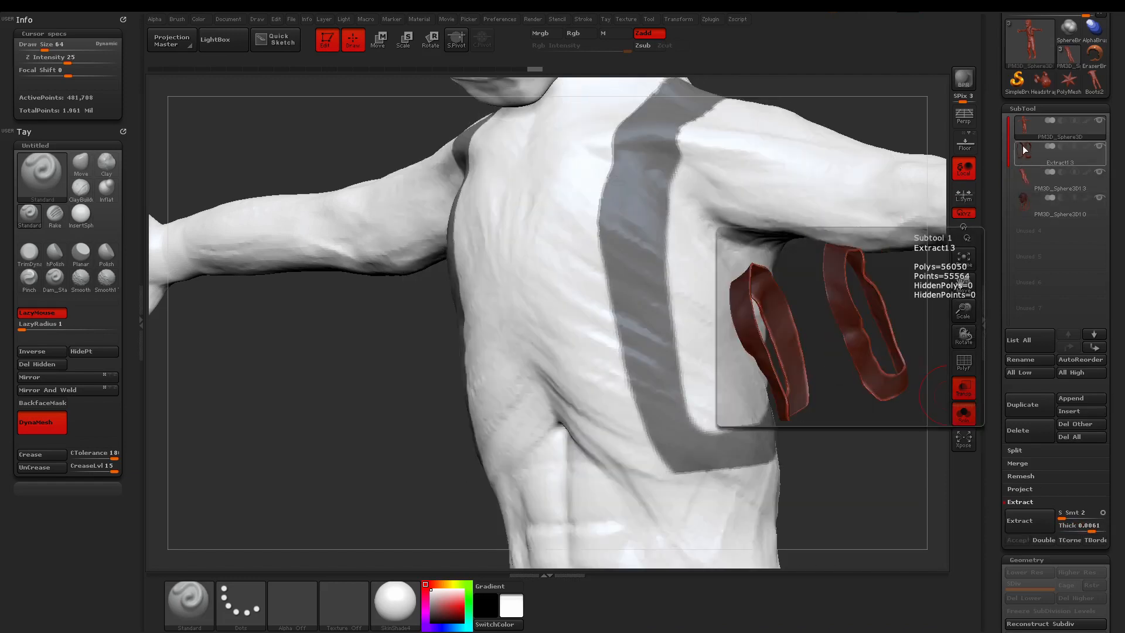
click(1024, 151)
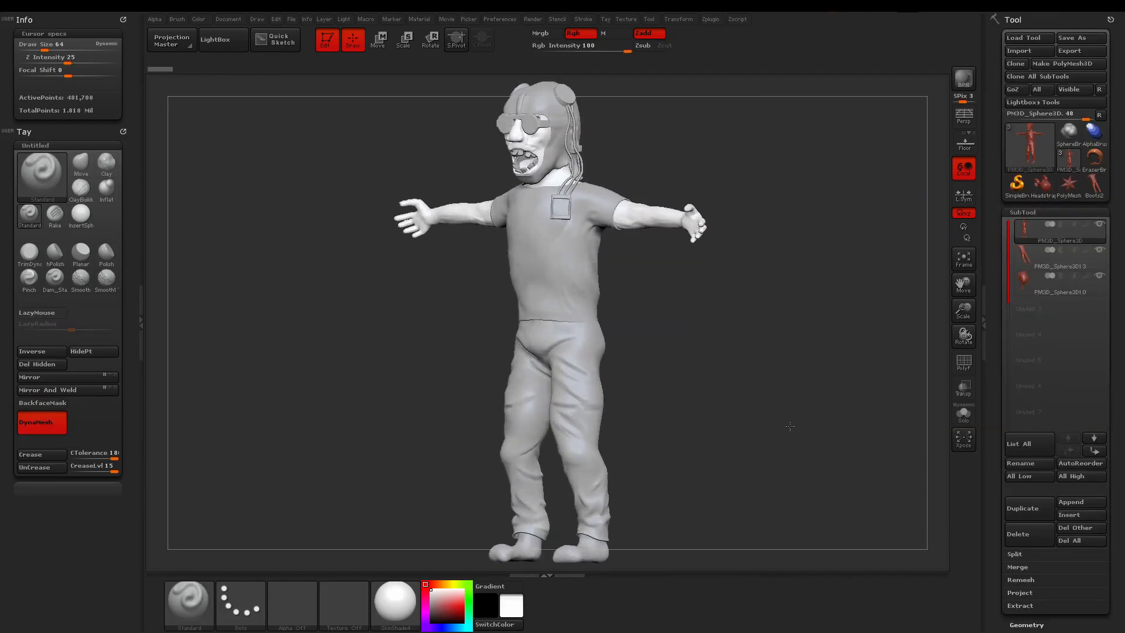
- Select the combined head-and-body subtool PM3D_Sphere3D and duplicate it
click(964, 414)
click(963, 415)
click(1021, 258)
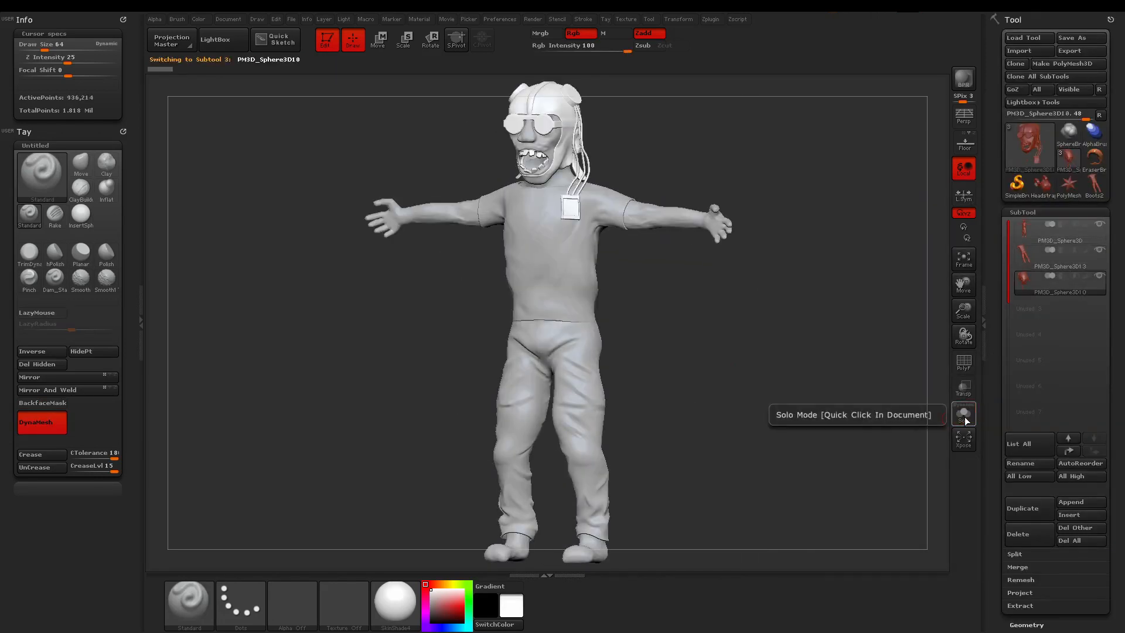
click(1020, 229)
drag(1117, 432, 1119, 370)
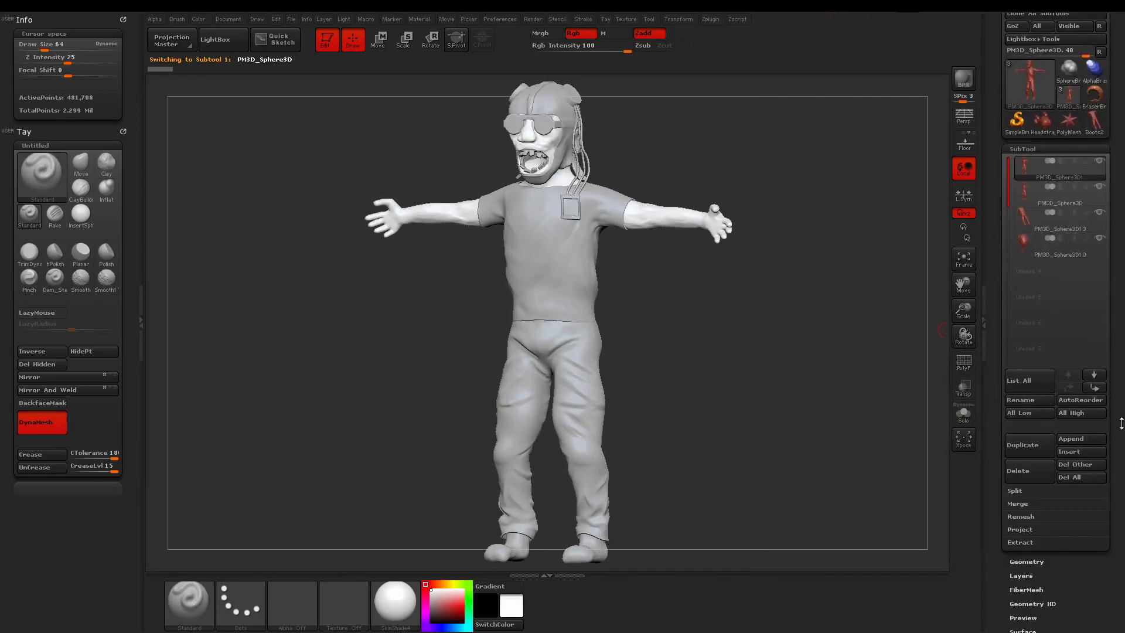
- Remesh the duplicated body with ZRemesher set to Half, and step back in its undo history to the denser remesh
click(1049, 560)
click(1029, 477)
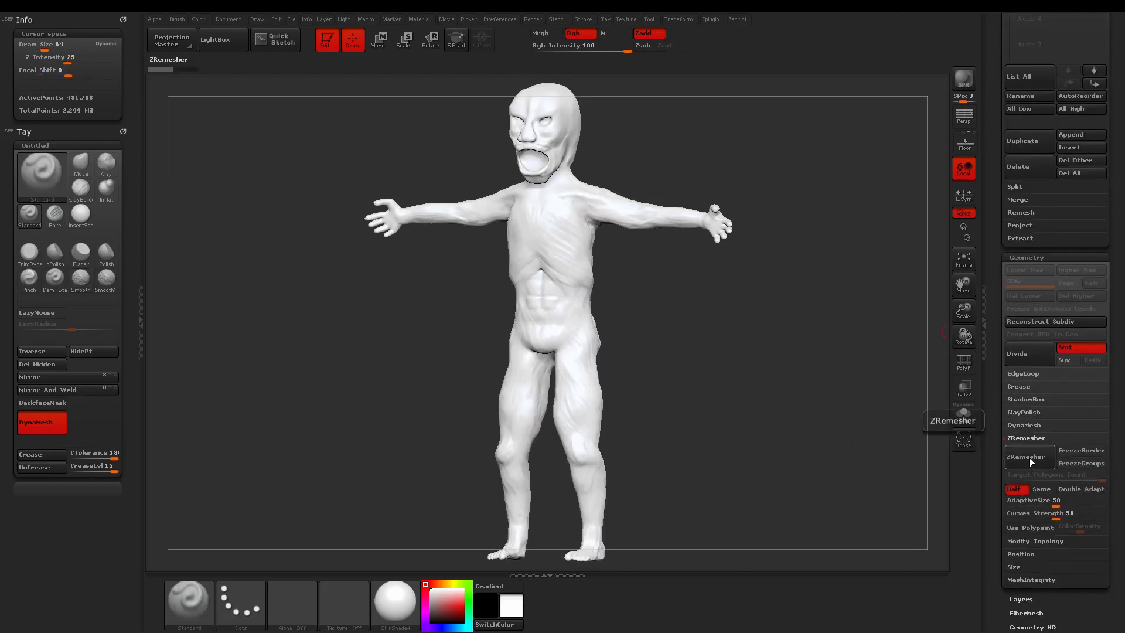
mouse_move(867, 404)
mouse_down()
mouse_move(798, 379)
mouse_move(823, 295)
mouse_up()
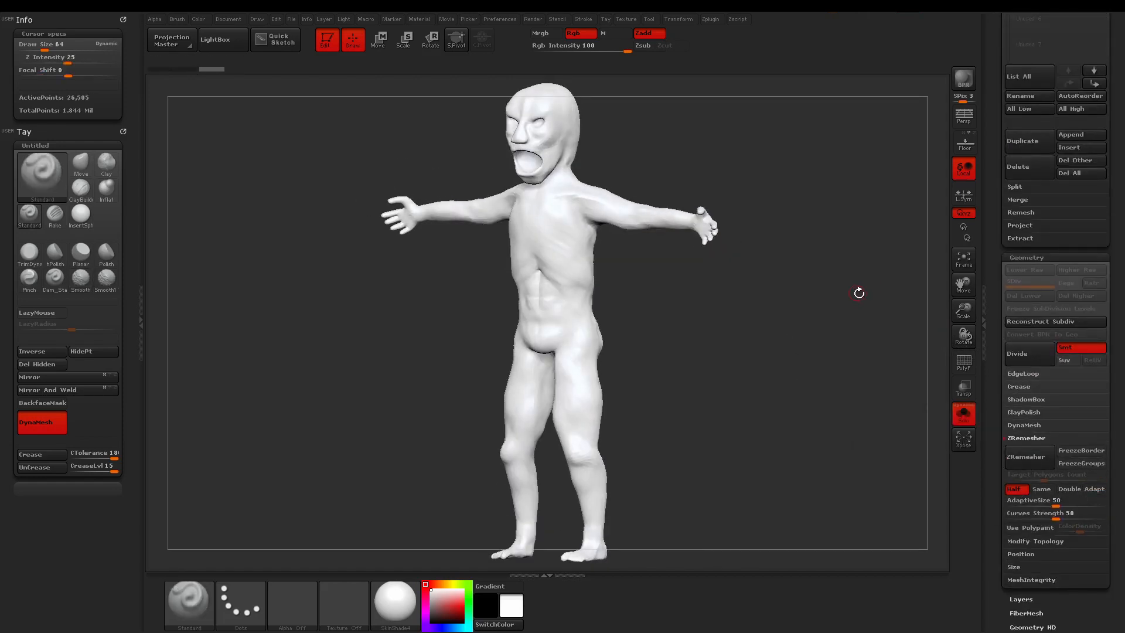
click(187, 69)
drag(704, 432, 747, 424)
- Remesh the clothing subtool PM3D_Sphere3D13 using ZRemesher with a target polygons count of 5 and Adapt on
drag(1118, 175, 1118, 502)
click(1024, 238)
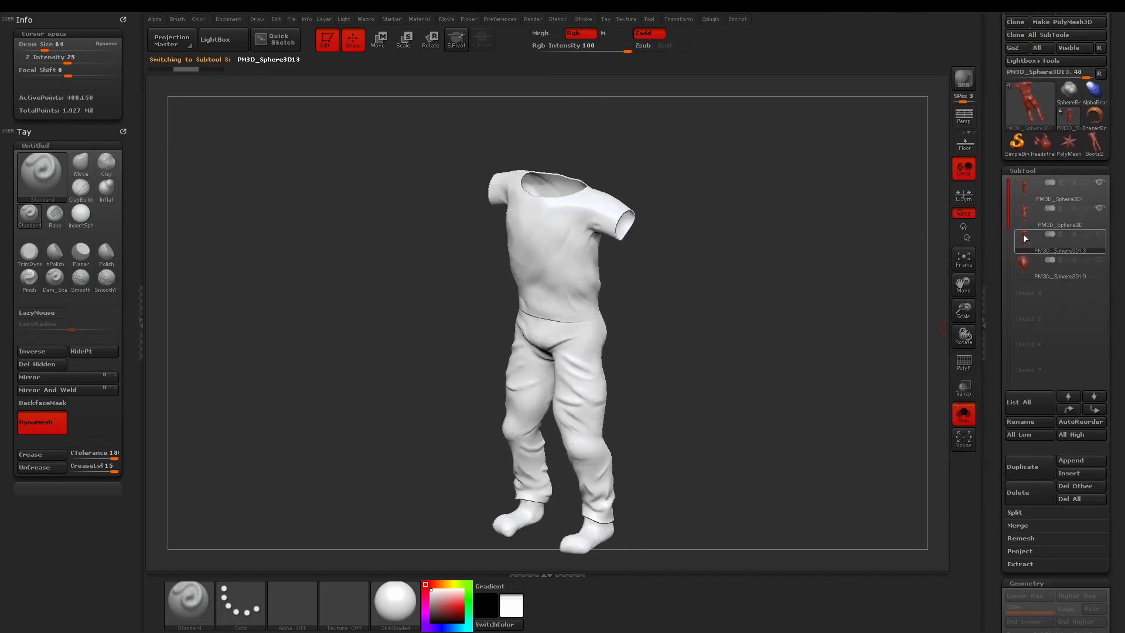
scroll(1077, 372, down, 5)
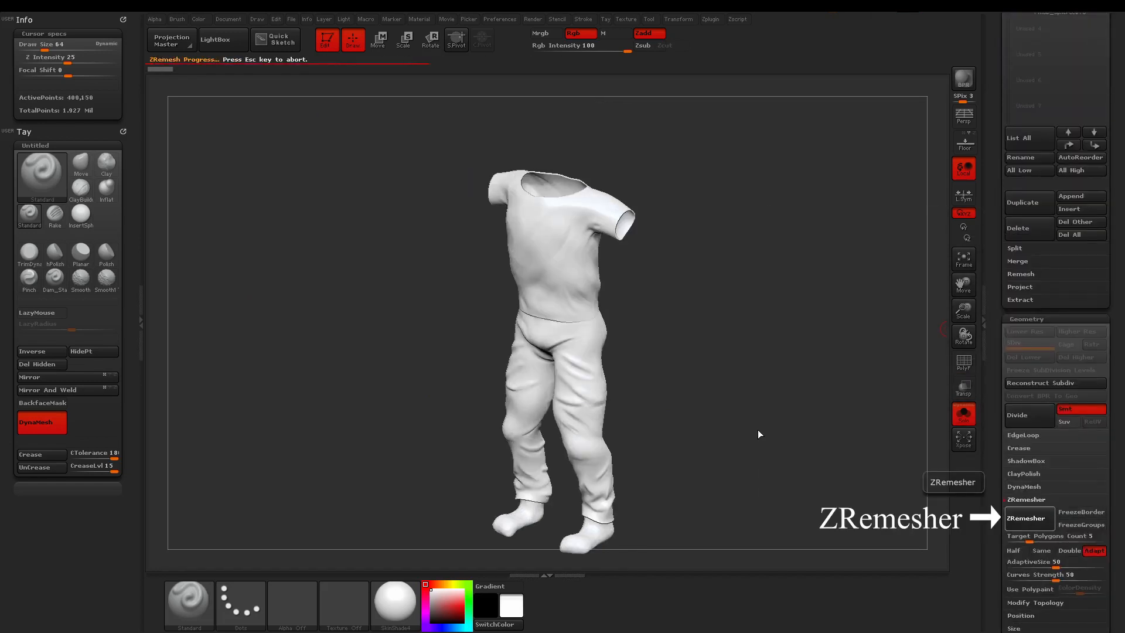
- Reduce the polygon count of the merged helmet and accessories subtool PM3D_Sphere3D10
drag(1118, 196, 1118, 478)
click(1018, 287)
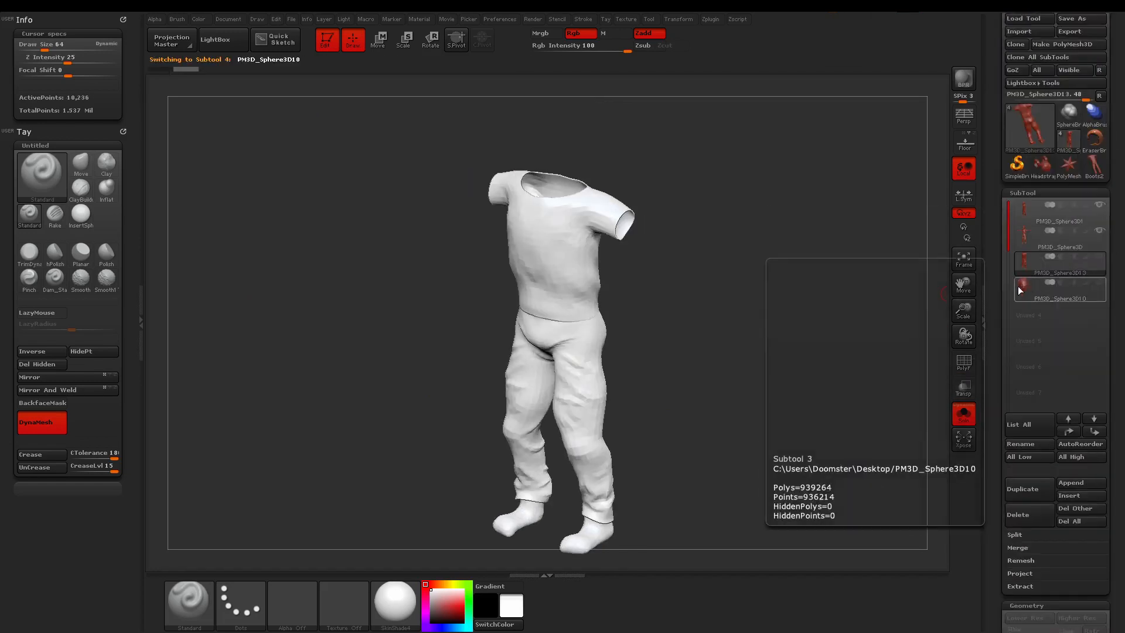
drag(1118, 562, 1117, 199)
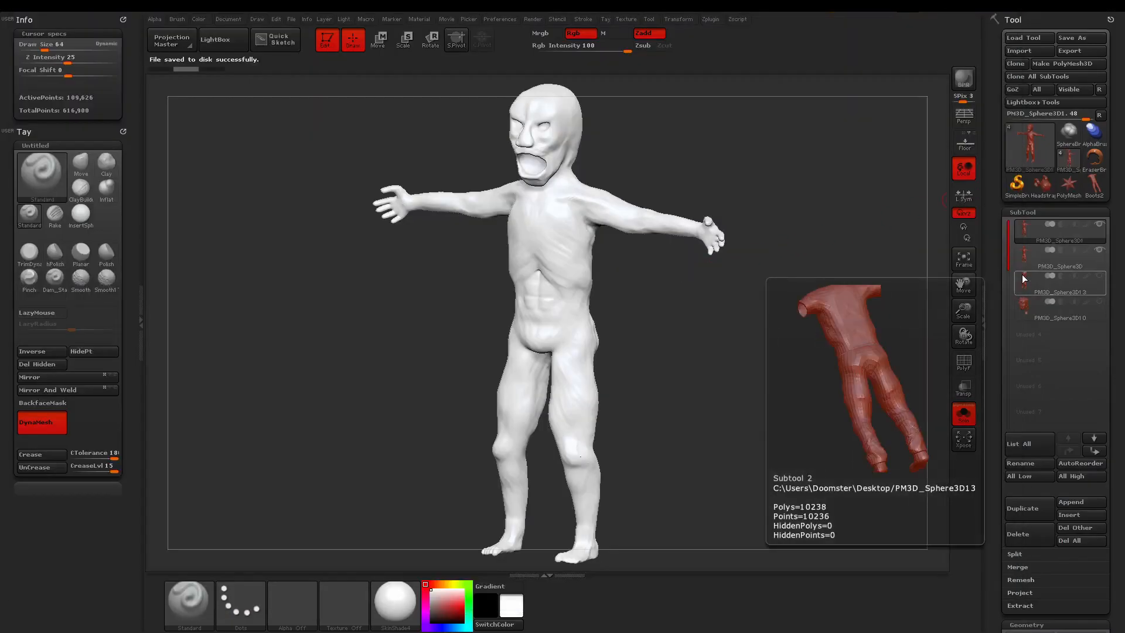
- Send the remeshed clothing subtool PM3D_Sphere3D13 out with GoZ
click(1024, 280)
click(1010, 89)
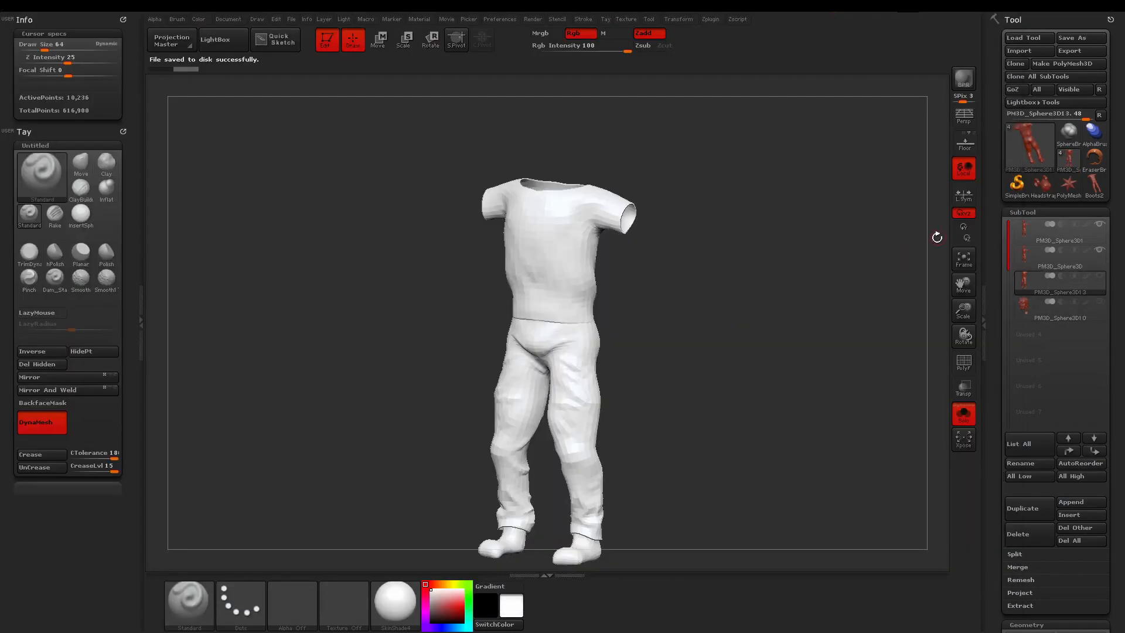
- Send the helmet and accessories subtool PM3D_Sphere3D10 to Maya with GoZ and check the assembled character there
click(1022, 307)
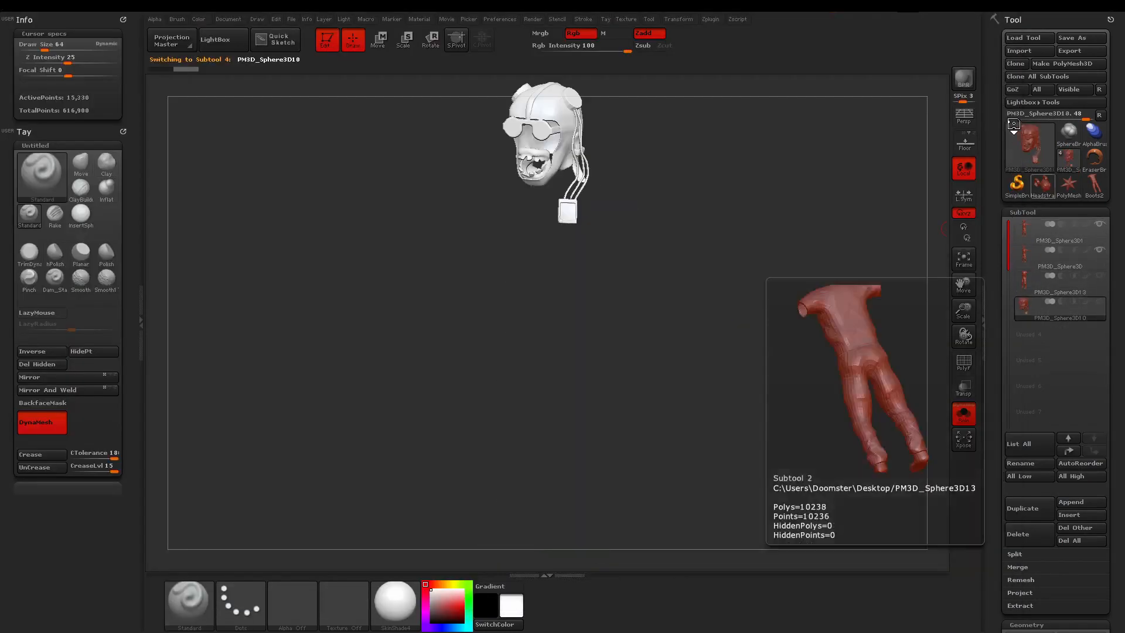
click(1012, 89)
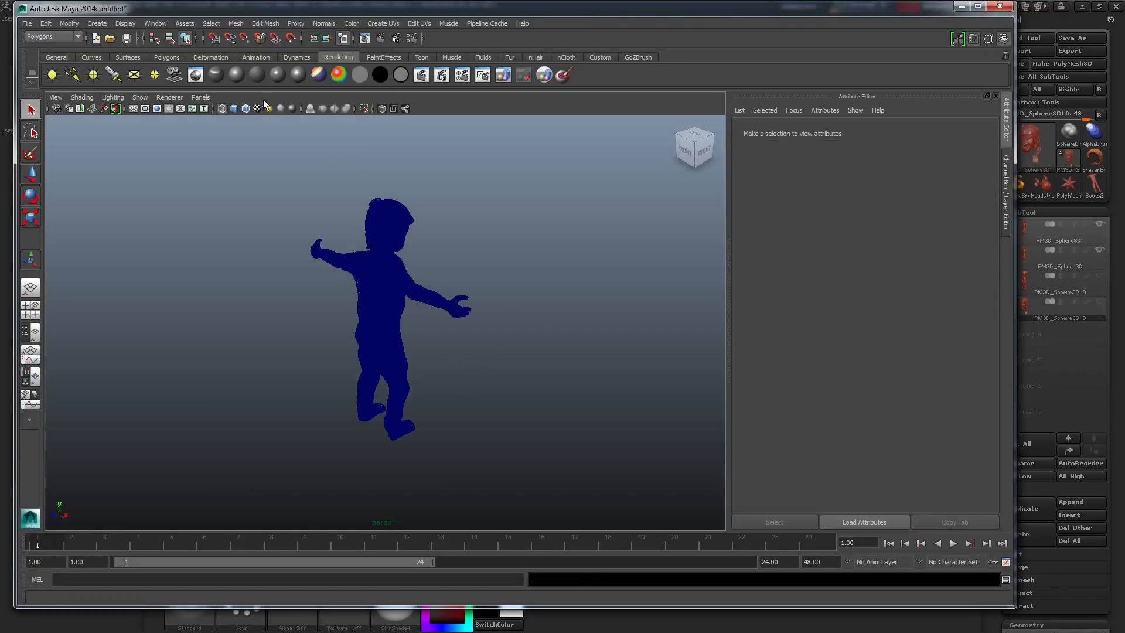
mouse_move(469, 366)
alt+mouse_down()
mouse_move(495, 401)
mouse_move(469, 319)
mouse_move(460, 340)
mouse_move(275, 344)
mouse_move(446, 340)
mouse_move(478, 308)
alt+mouse_up()
click(402, 306)
click(477, 246)
click(407, 238)
click(445, 176)
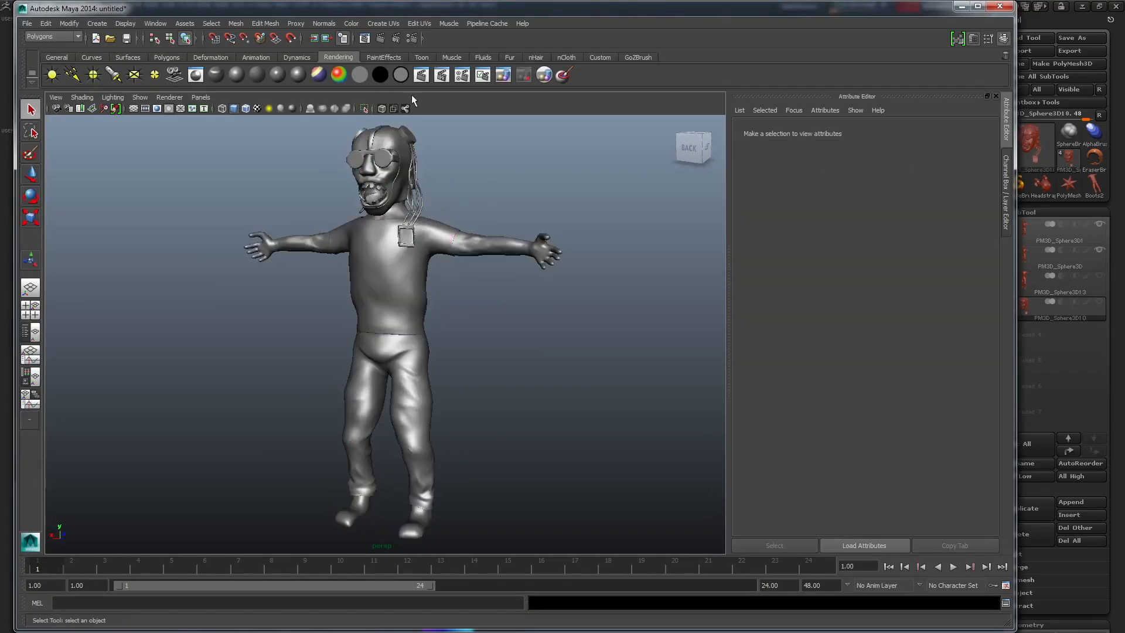
click(422, 74)
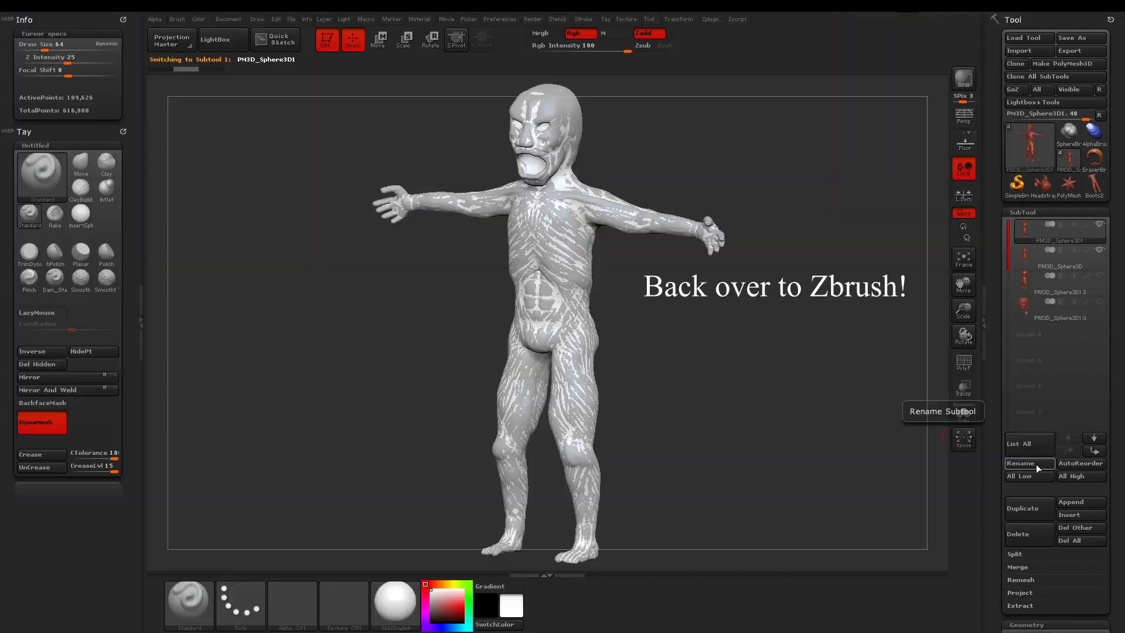
- Switch back to ZBrush and rename the remeshed body subtool PM3D_Sphere3D1 as Lower
click(1036, 464)
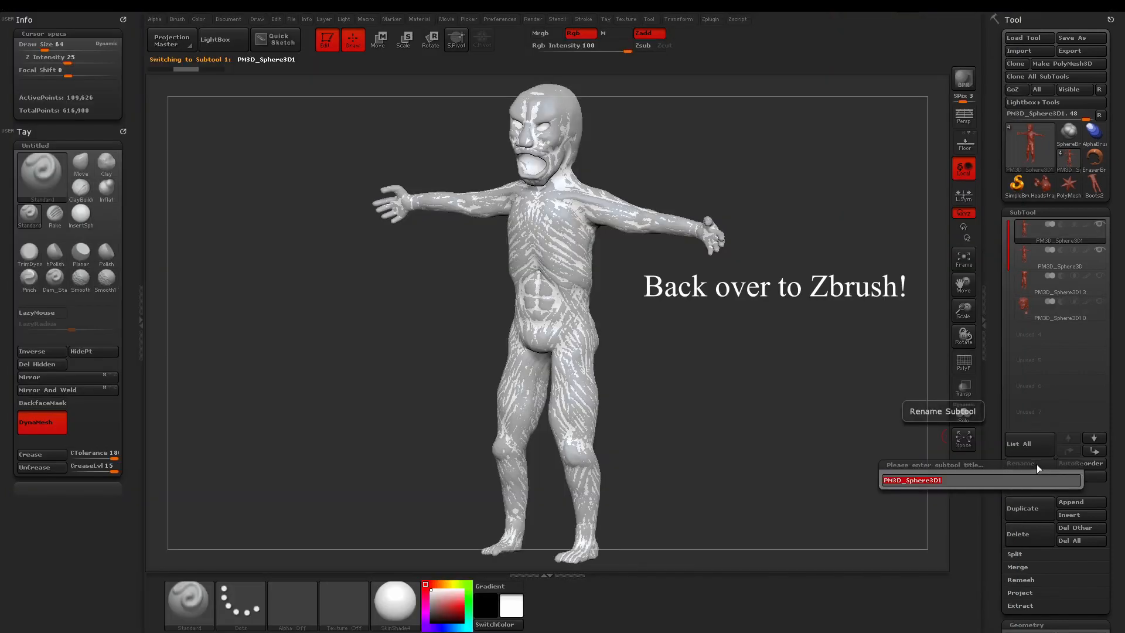
key(BackSpace)
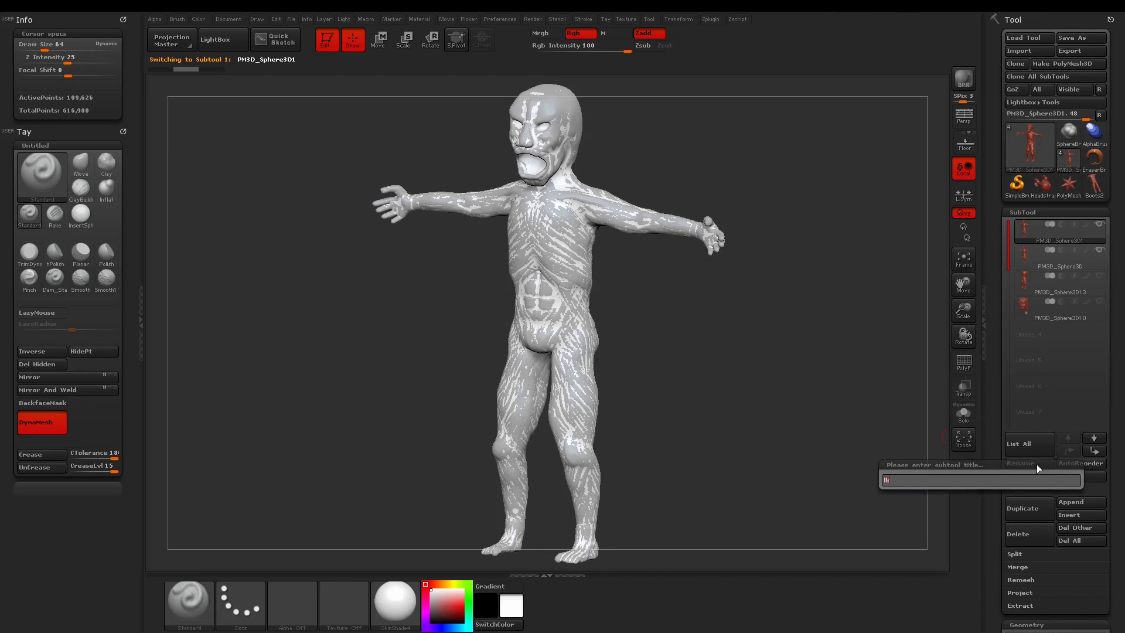
text(lower)
key(Return)
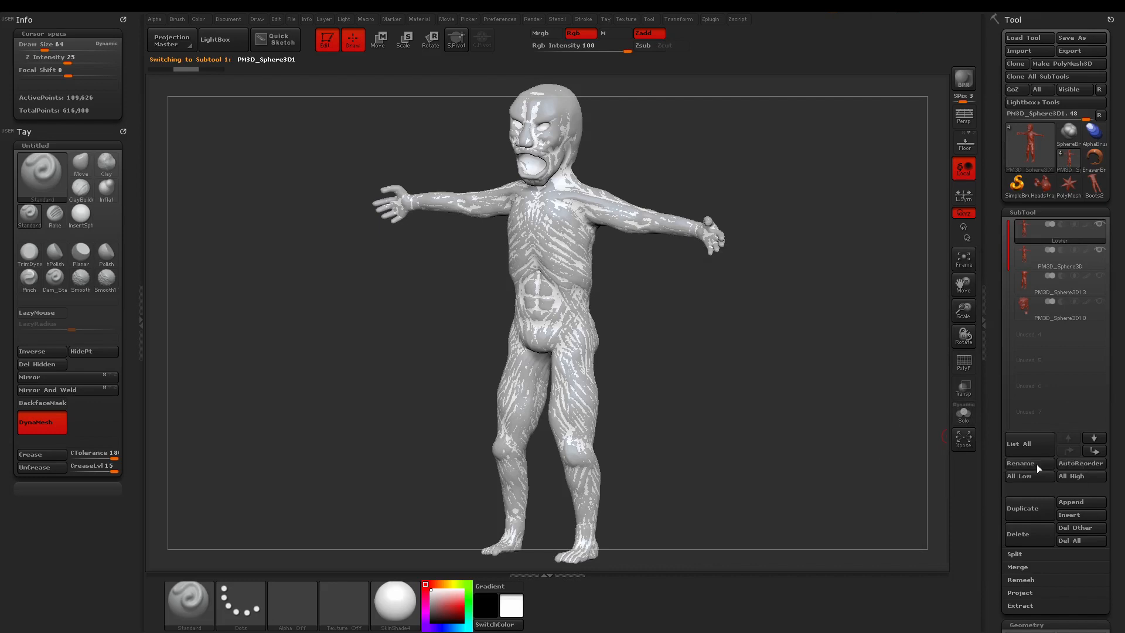
- Rename the DynaMesh body subtool PM3D_Sphere3D as Original
click(1029, 250)
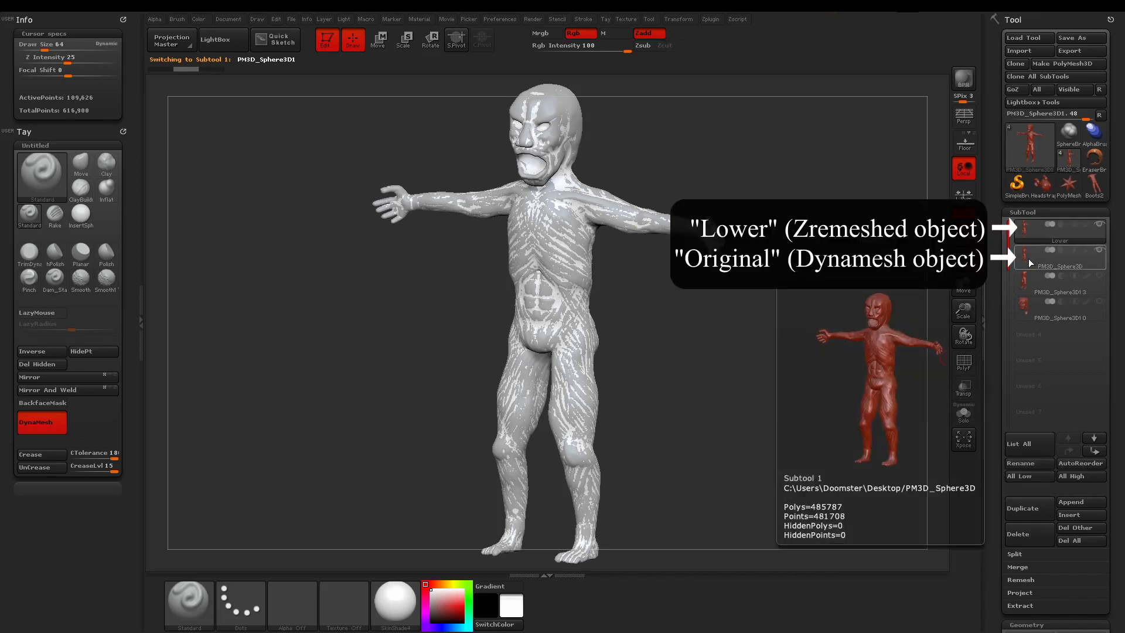
click(1033, 463)
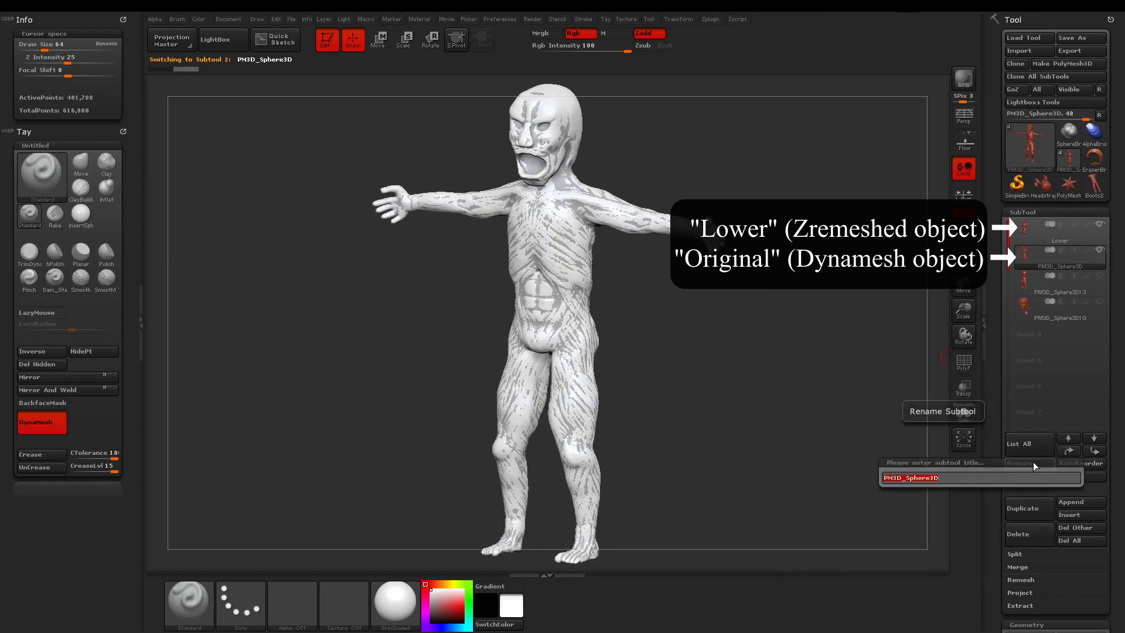
text(original)
key(Return)
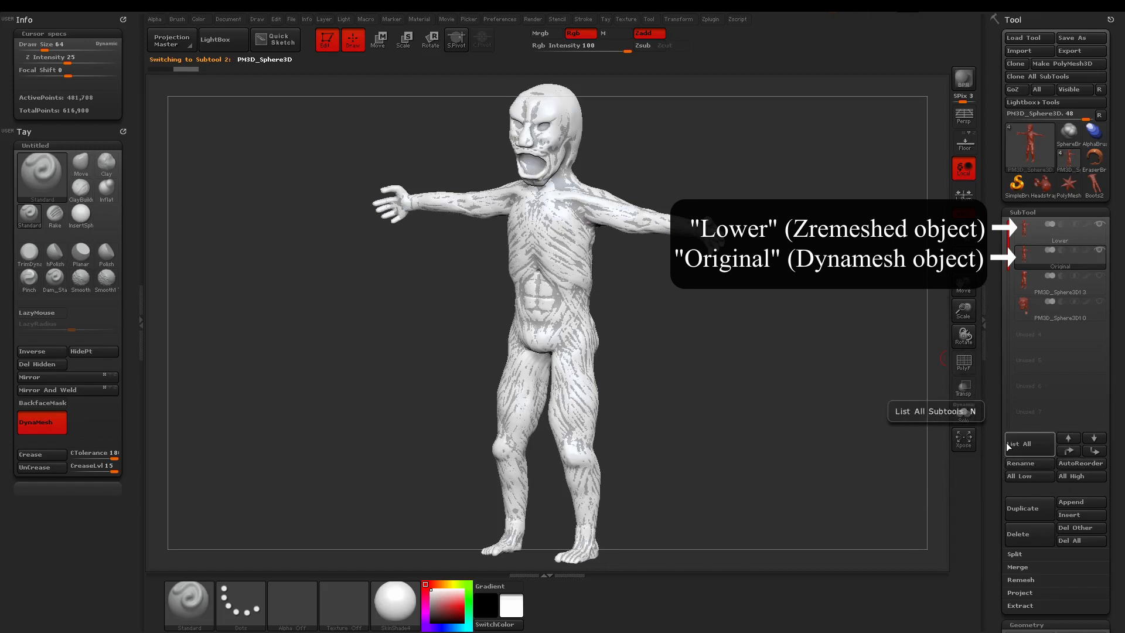
- Select the Lower subtool and project the Original's detail onto its undivided mesh with ProjectAll
click(1021, 232)
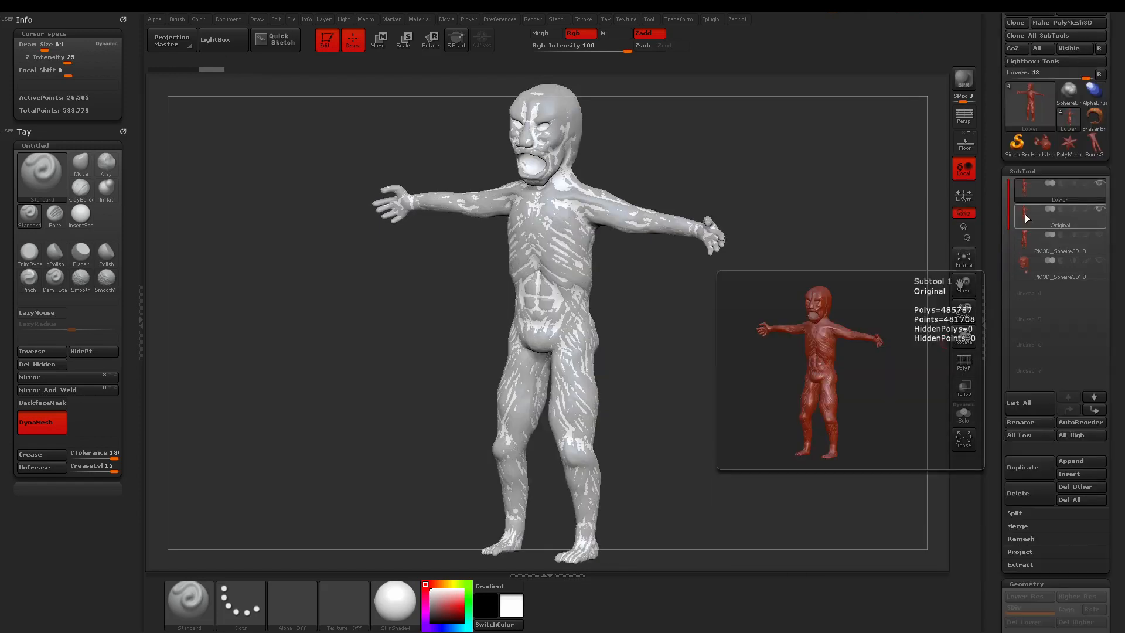
drag(1116, 240, 1116, 179)
key(shift)
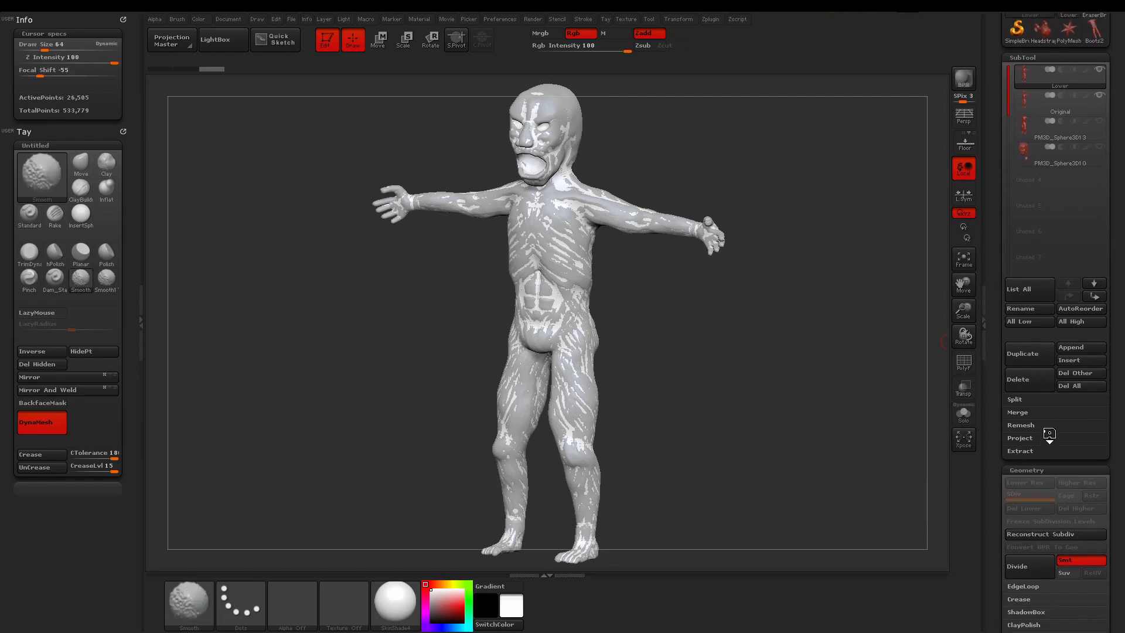
shift+click(1049, 435)
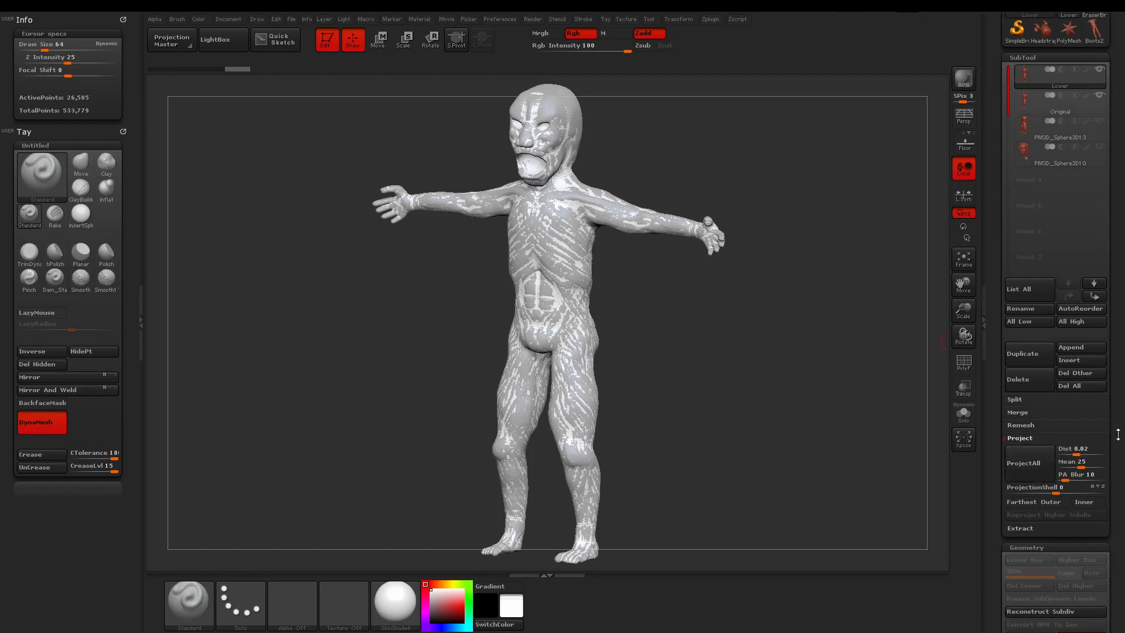
- Subdivide the Lower subtool up to SDiv 3, projecting the Original's detail onto it with ProjectAll along the way
scroll(1117, 434, down, 2)
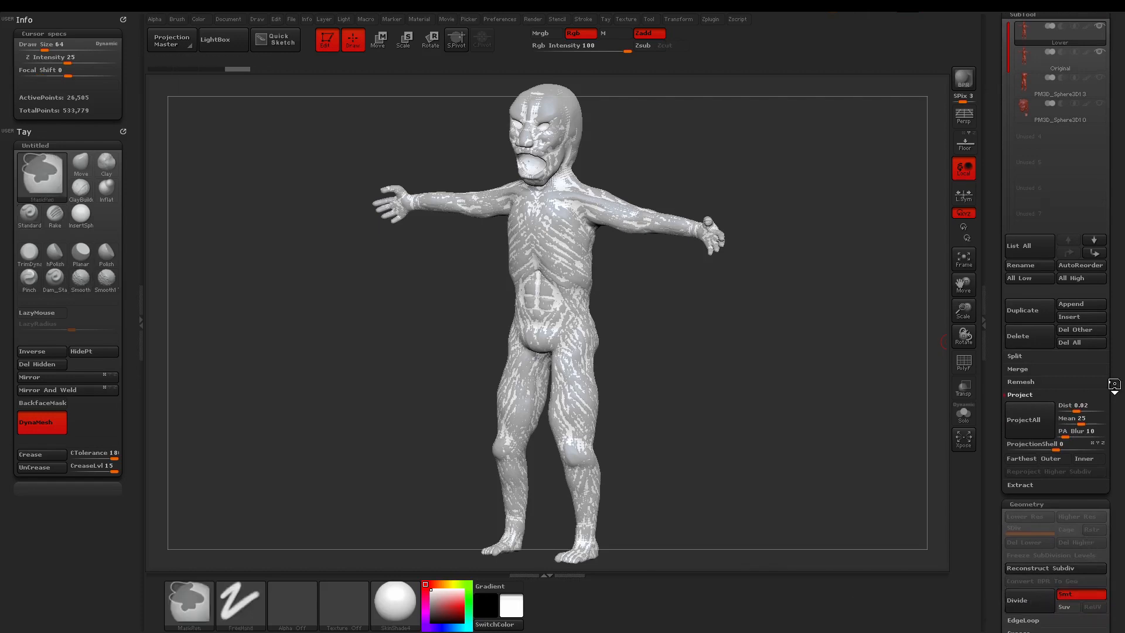
key(ctrl+d)
scroll(1112, 375, up, 1)
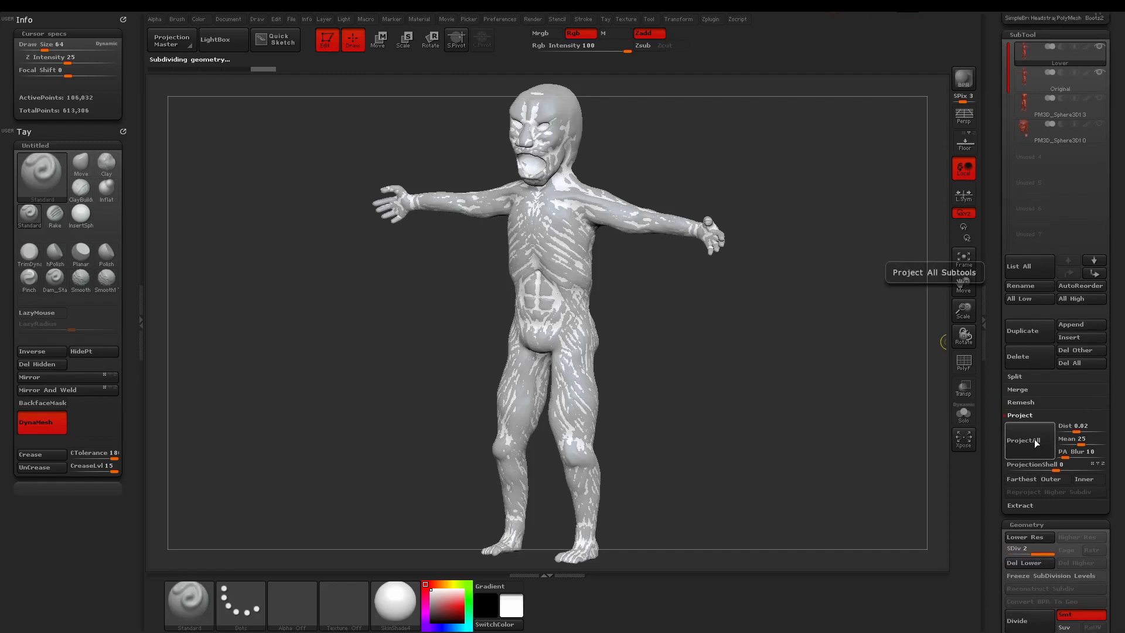
key(ctrl)
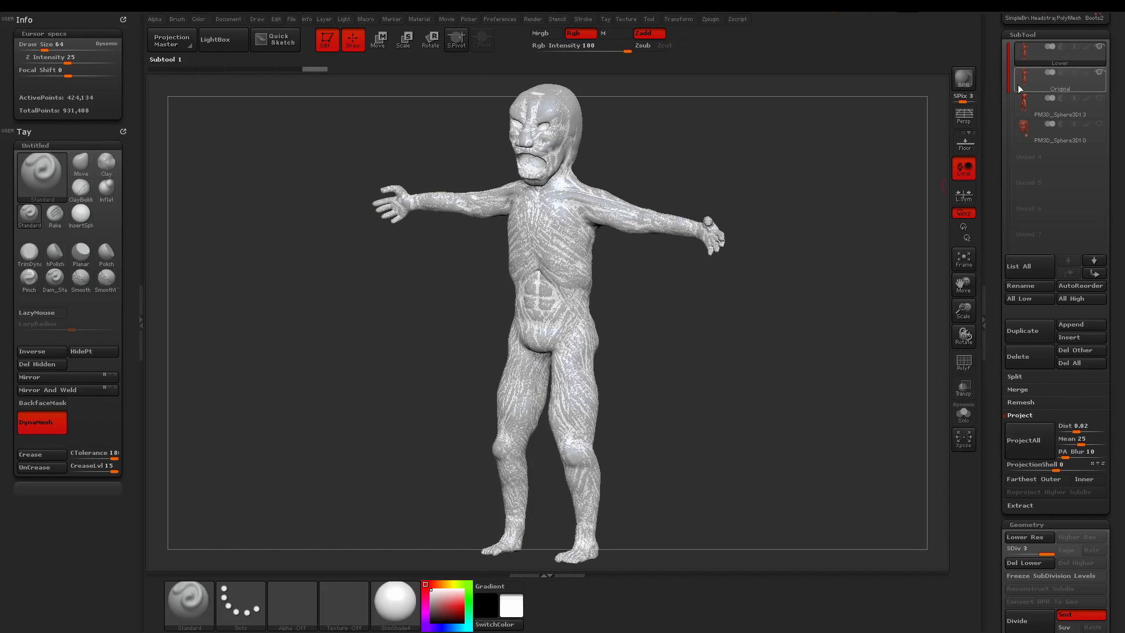
mouse_move(1022, 82)
drag(834, 260, 832, 261)
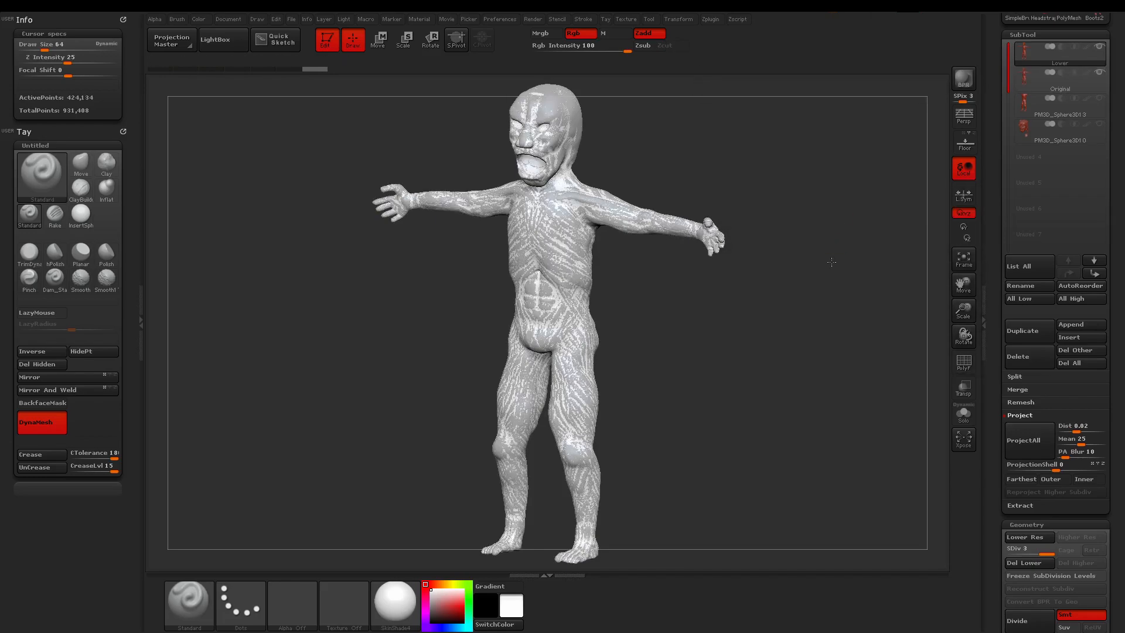